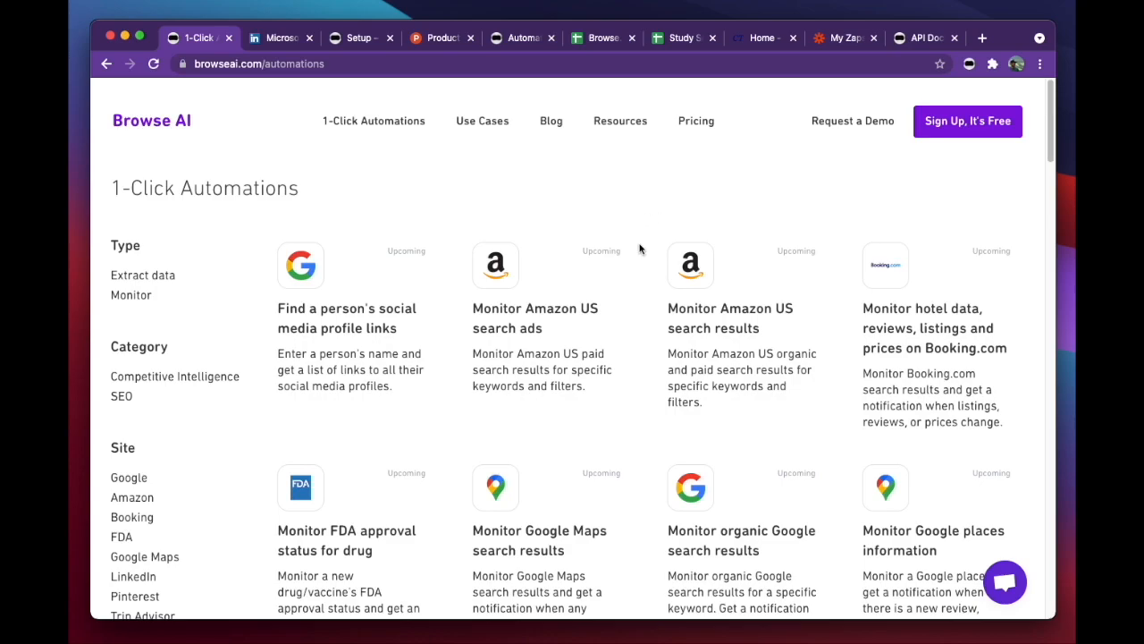
# Step: Look through the catalogue of 1-Click Automations to see which sites and data types are covered
pyautogui.scroll(-5, 644, 294)
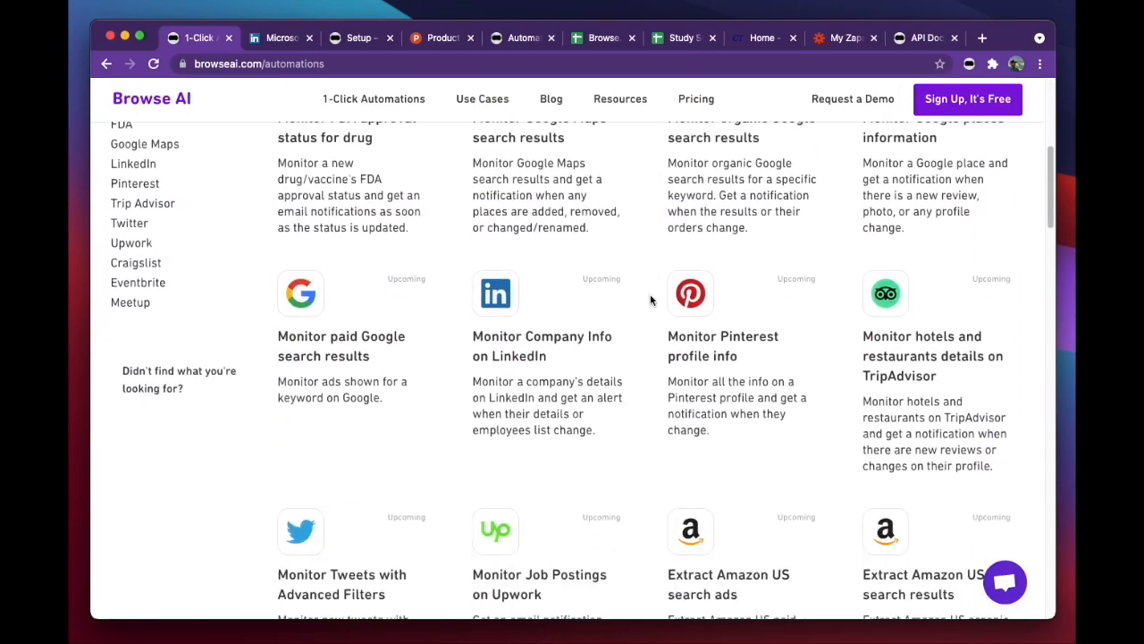
pyautogui.scroll(7, 649, 300)
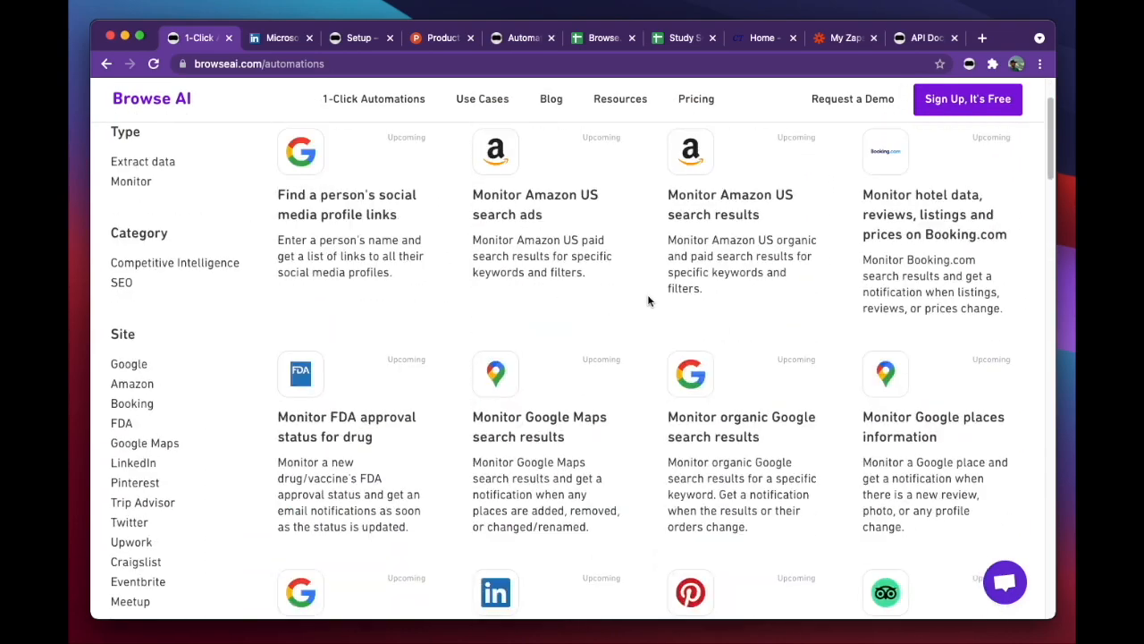
pyautogui.scroll(2, 648, 301)
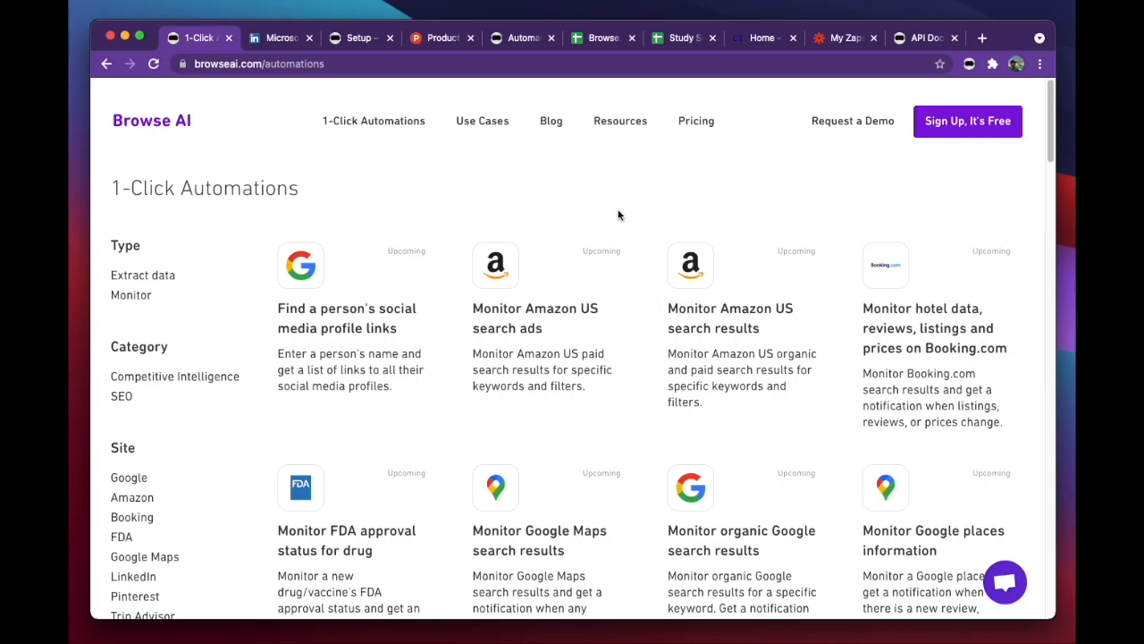
# Step: Examine Microsoft's LinkedIn company page, including the About us section and the company details
pyautogui.click(273, 39)
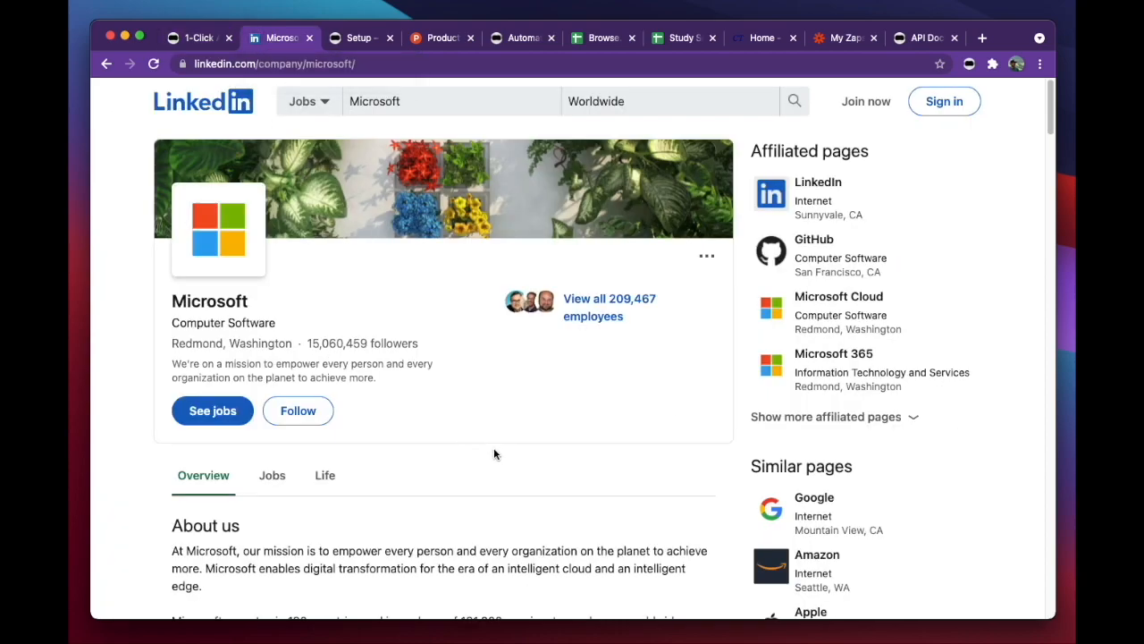
pyautogui.scroll(-3, 433, 480)
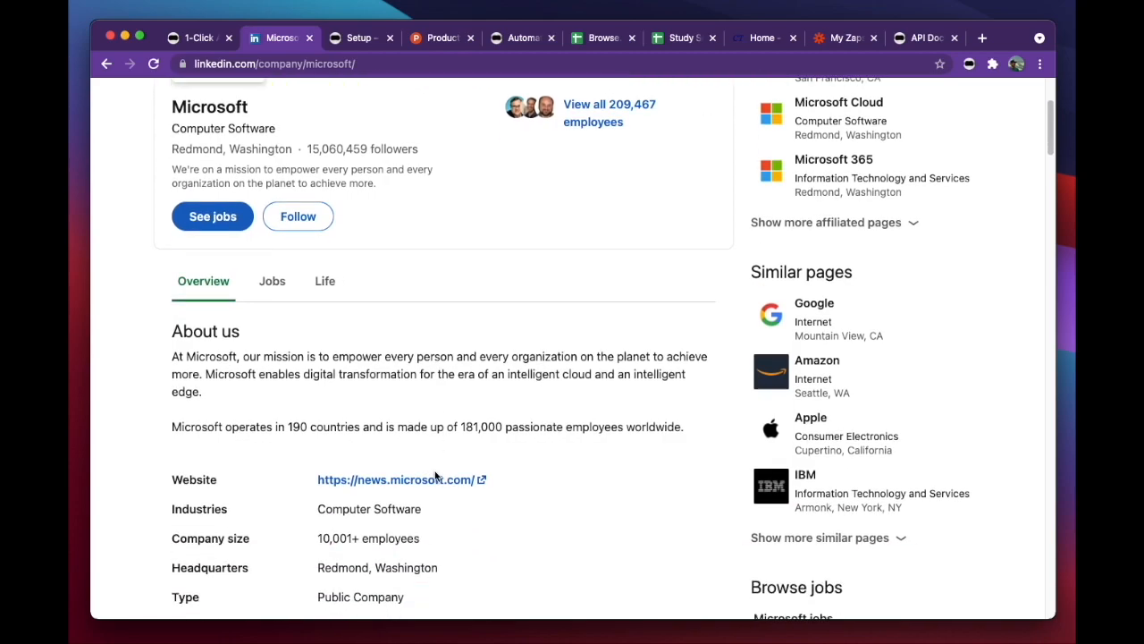
pyautogui.scroll(-3, 515, 441)
pyautogui.scroll(1, 534, 352)
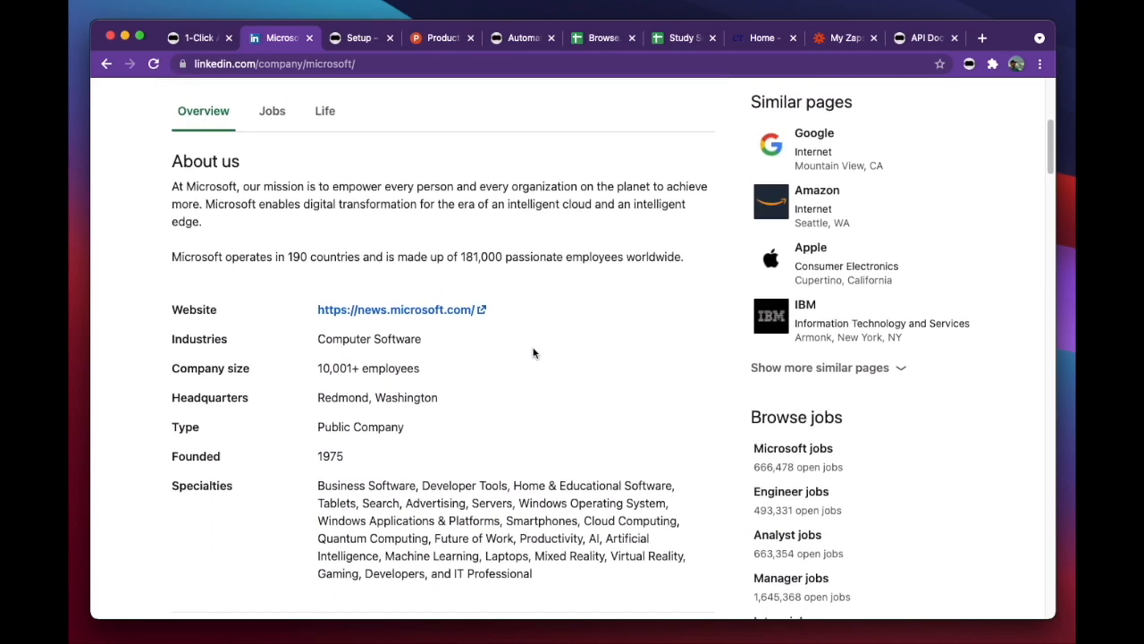
pyautogui.scroll(4, 429, 464)
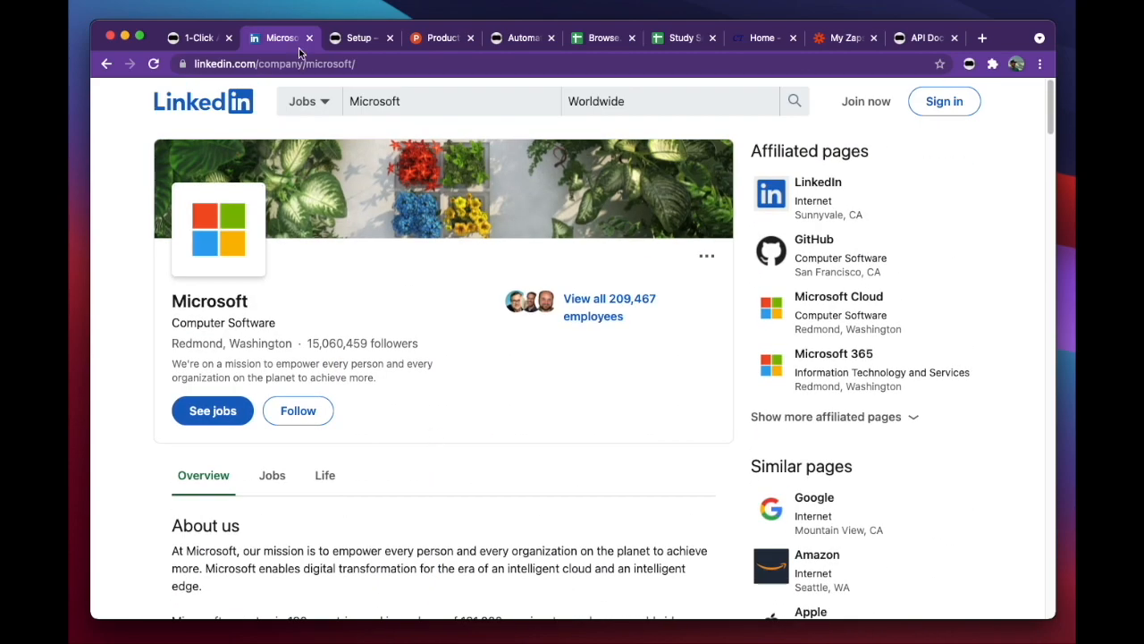
pyautogui.click(353, 38)
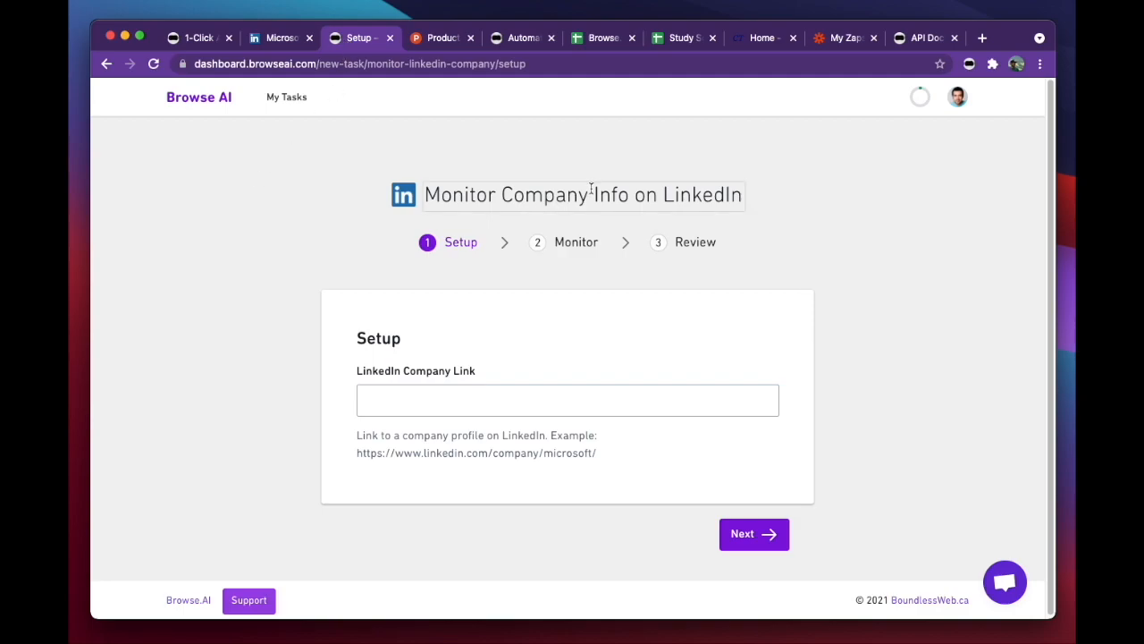
pyautogui.moveTo(603, 455); pyautogui.dragTo(356, 454)
pyautogui.press('super+c')
pyautogui.click(426, 388)
pyautogui.press('super+v')
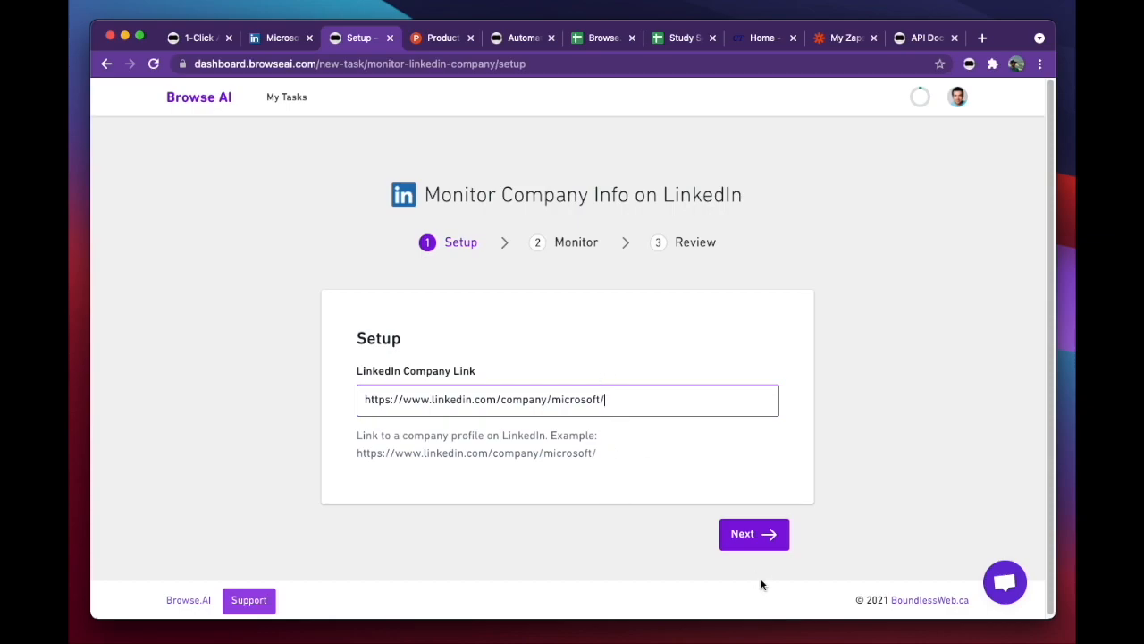
pyautogui.click(754, 536)
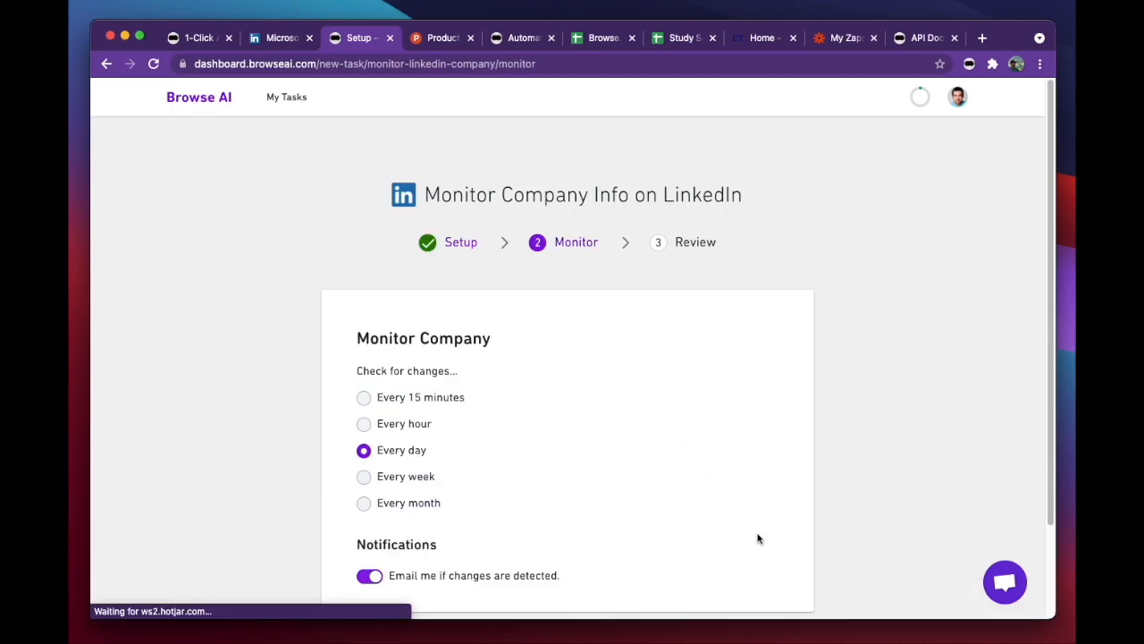
# Step: Schedule the company check for every week, proceed to the review and start monitoring
pyautogui.scroll(-1, 498, 369)
pyautogui.scroll(-2, 498, 369)
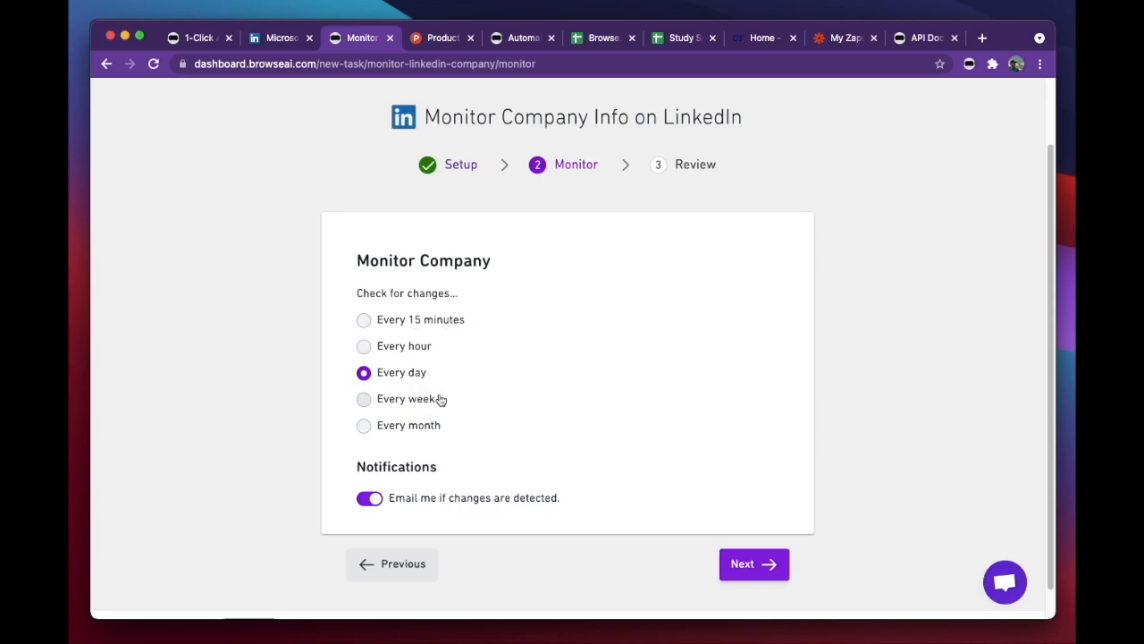
pyautogui.click(406, 402)
pyautogui.click(747, 569)
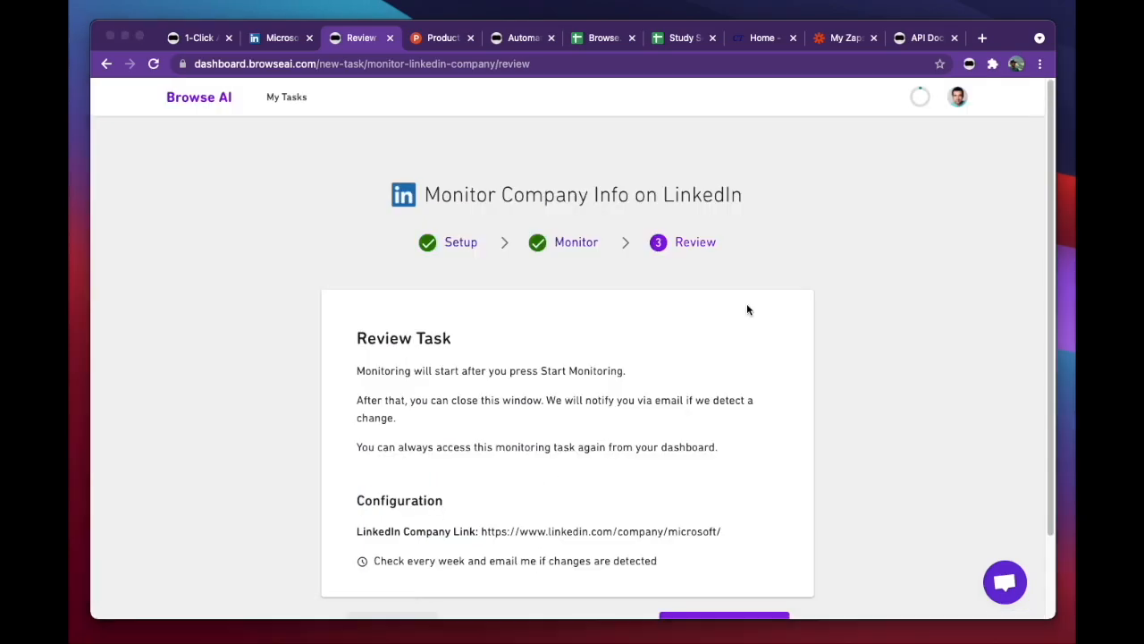
pyautogui.click(716, 563)
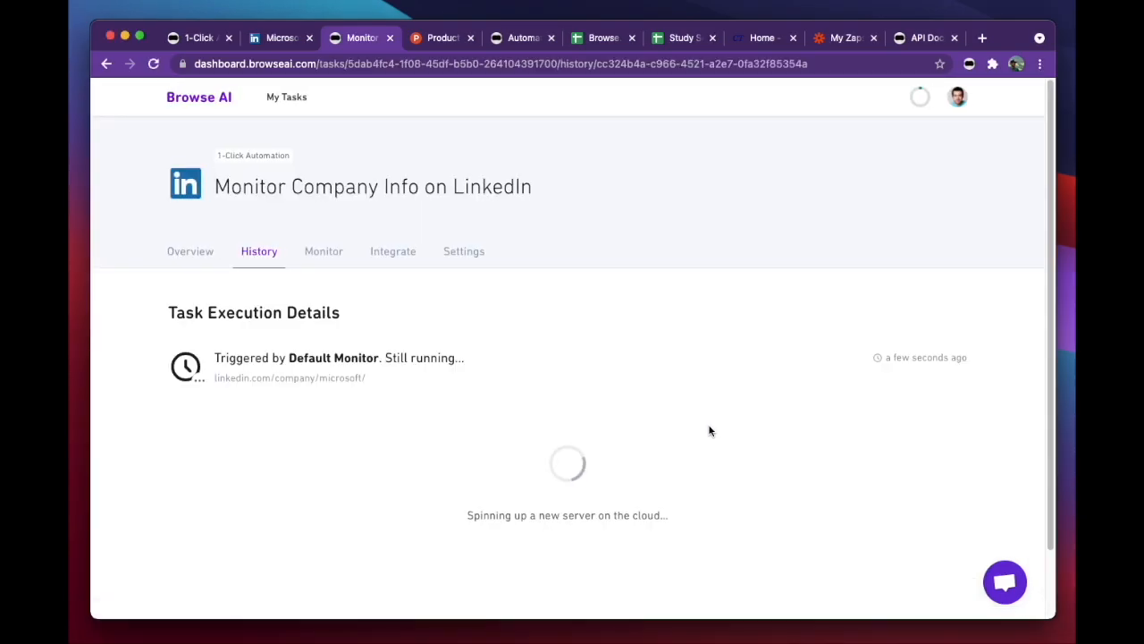
# Step: Examine the task execution details, including the captured texts, the company info table and the final screen screenshot
pyautogui.scroll(-2, 581, 324)
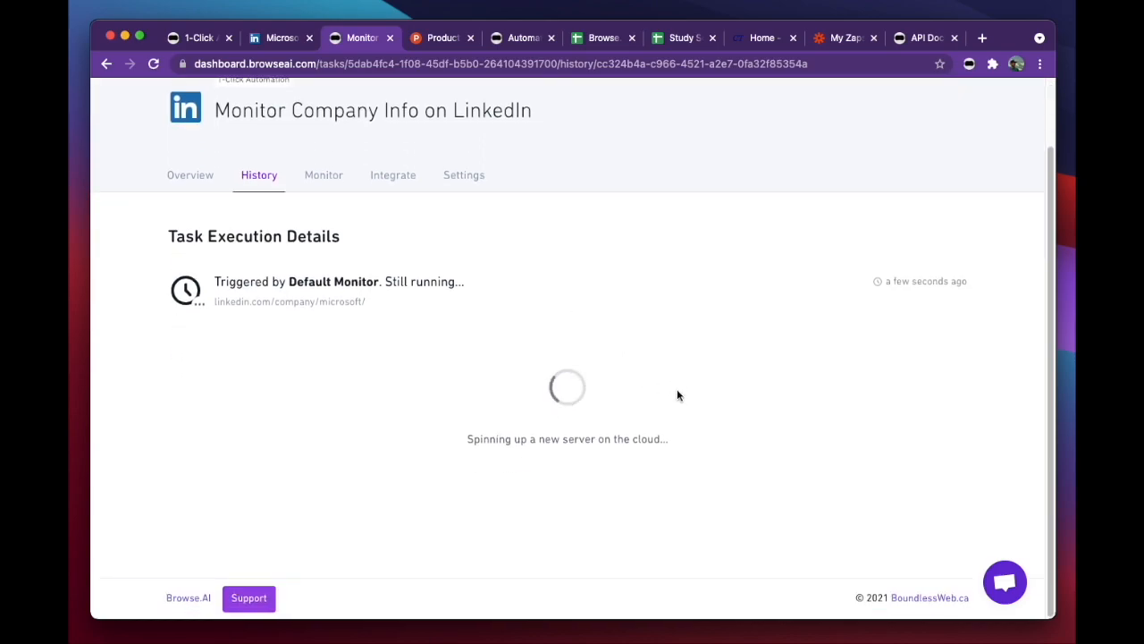
pyautogui.scroll(1, 706, 408)
pyautogui.scroll(1, 707, 406)
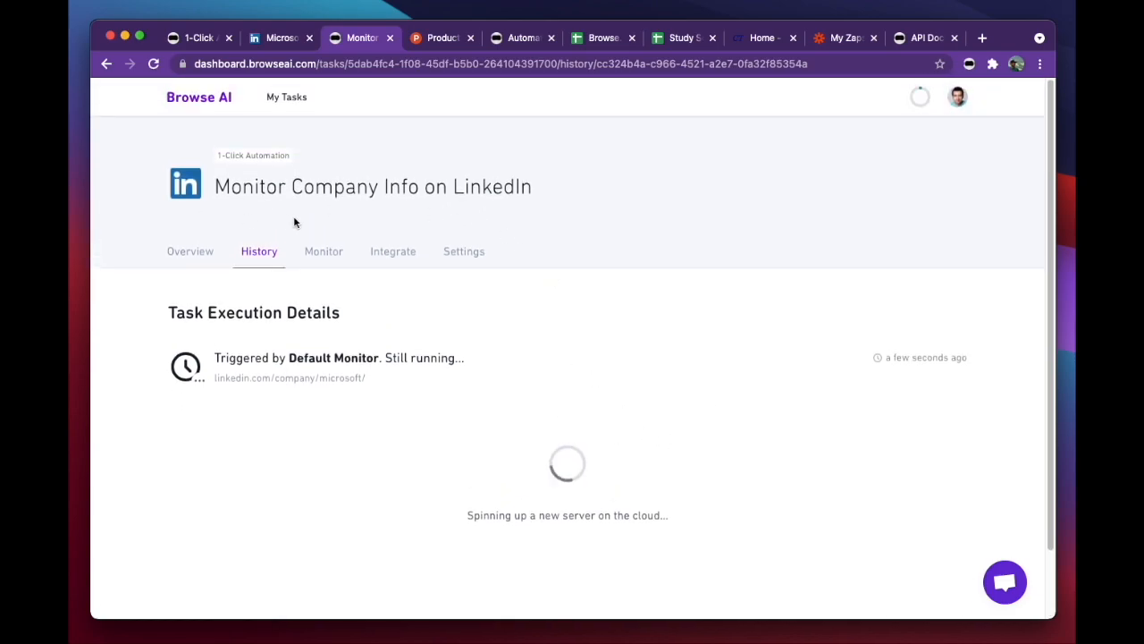
pyautogui.scroll(-2, 631, 395)
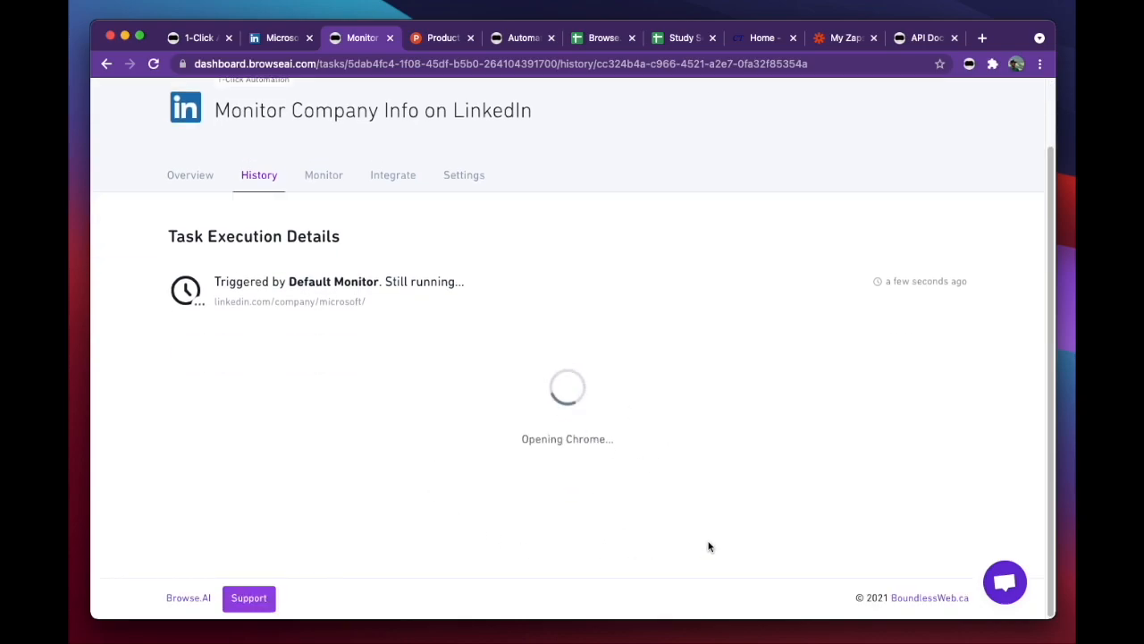
pyautogui.scroll(-3, 708, 547)
pyautogui.scroll(-5, 708, 546)
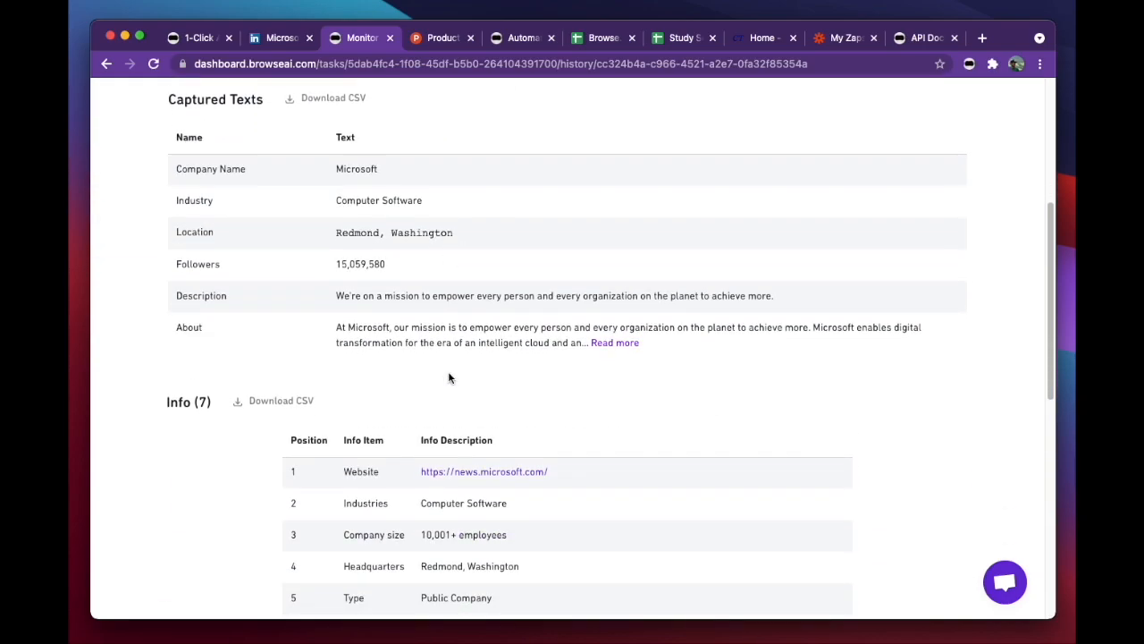
pyautogui.scroll(-5, 575, 366)
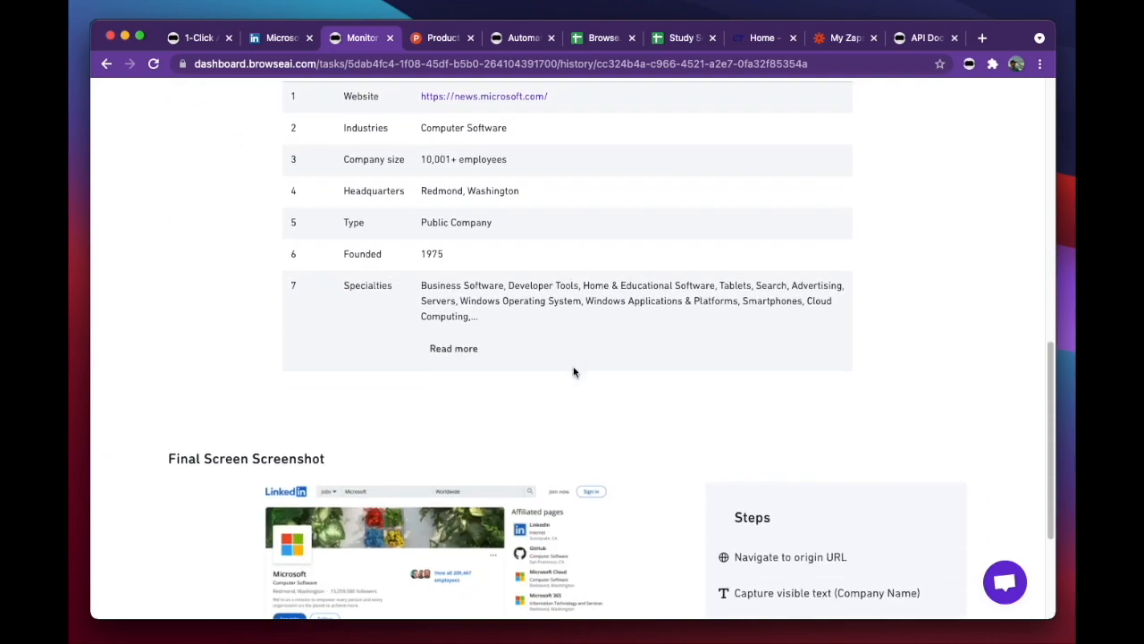
pyautogui.scroll(-4, 567, 379)
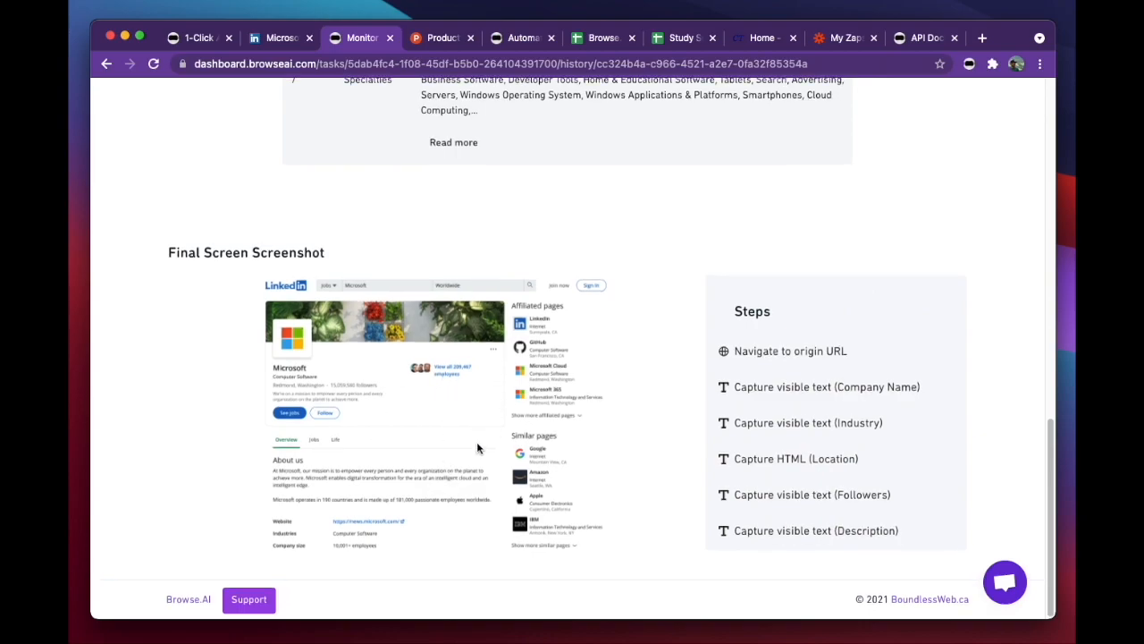
pyautogui.scroll(10, 477, 441)
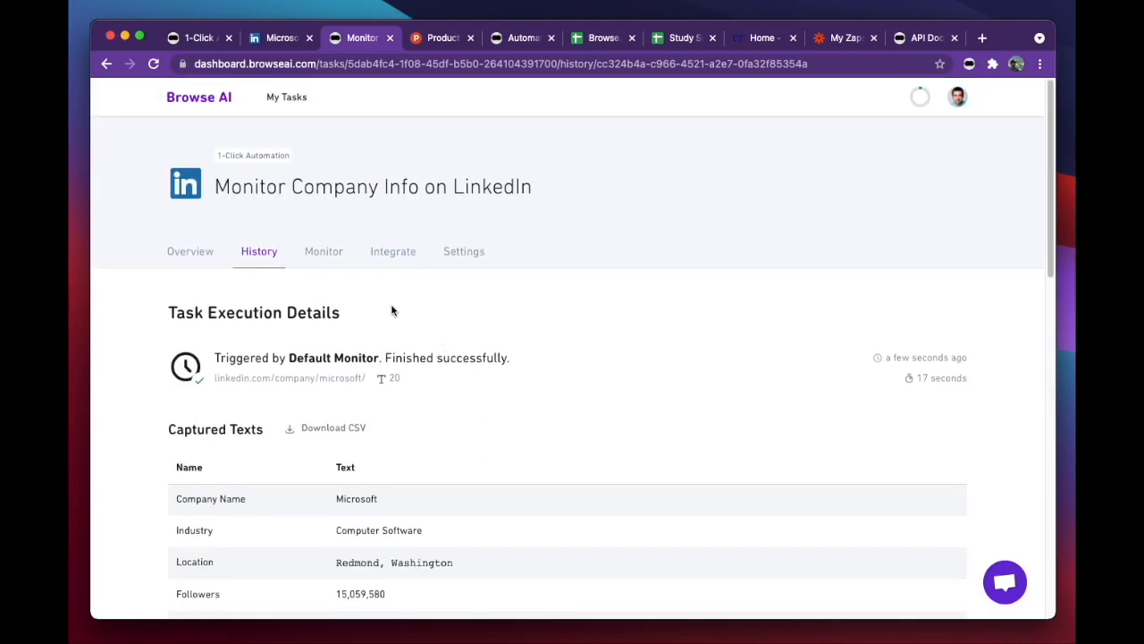
# Step: Open the form for adding another monitor to the LinkedIn task and examine its schedule, company link and notification settings
pyautogui.click(320, 256)
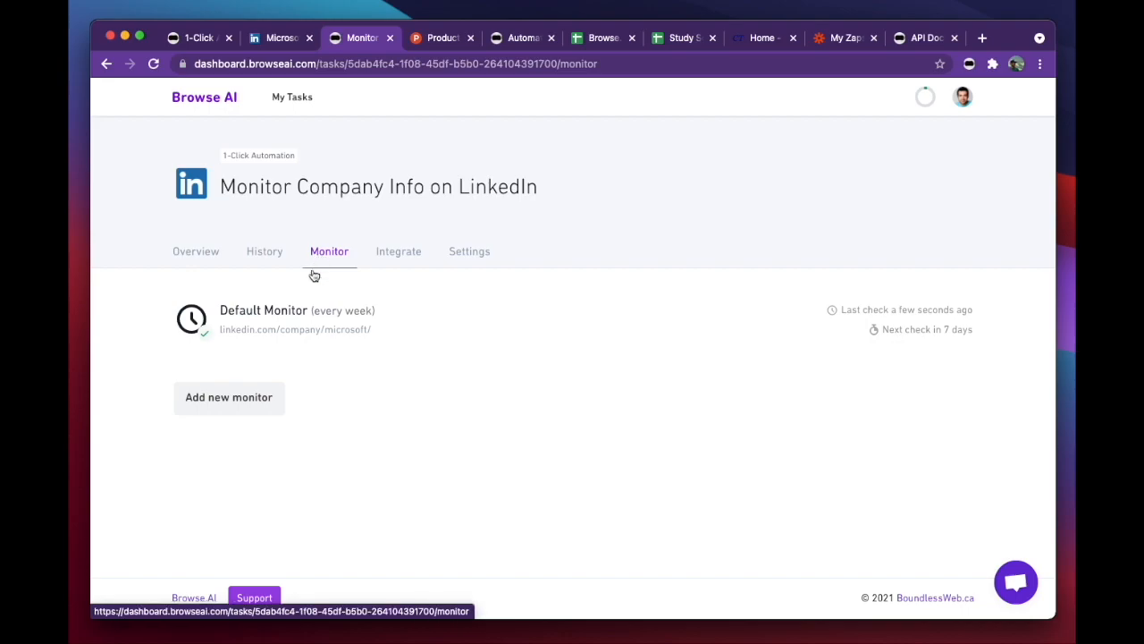
pyautogui.click(244, 397)
pyautogui.scroll(-3, 295, 393)
pyautogui.doubleClick(363, 317)
pyautogui.scroll(4, 364, 323)
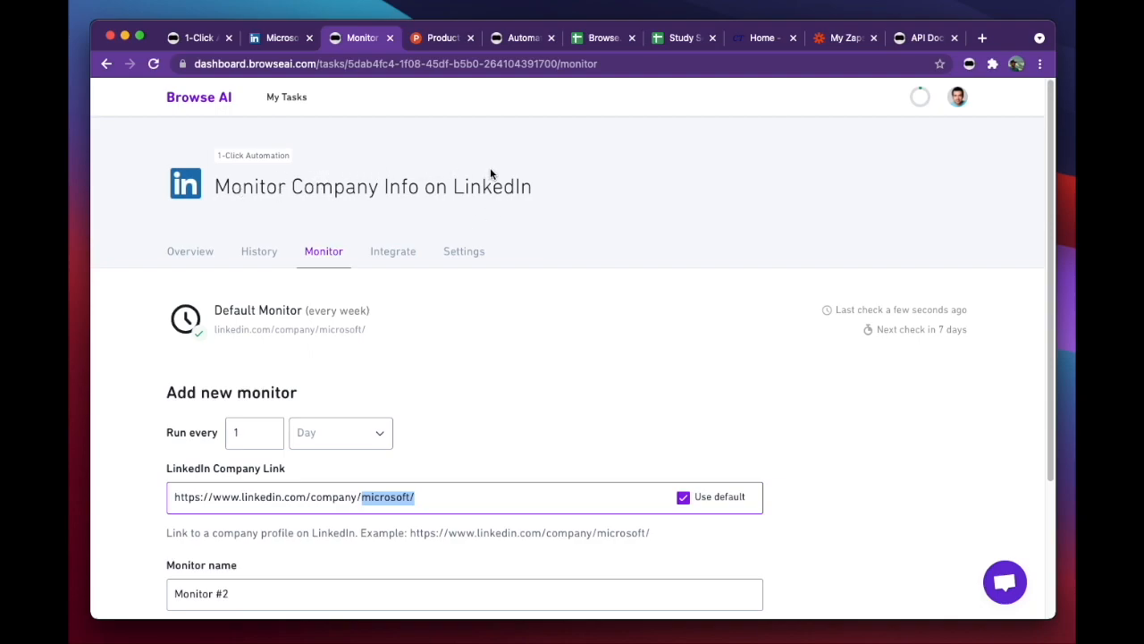
pyautogui.scroll(-3, 441, 392)
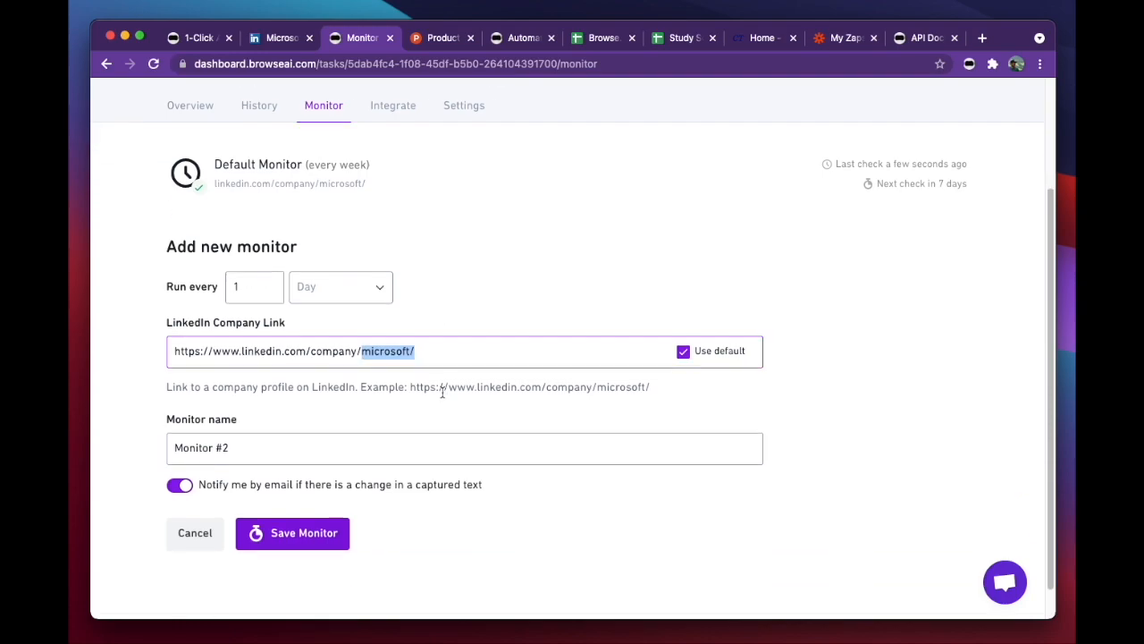
pyautogui.scroll(3, 416, 420)
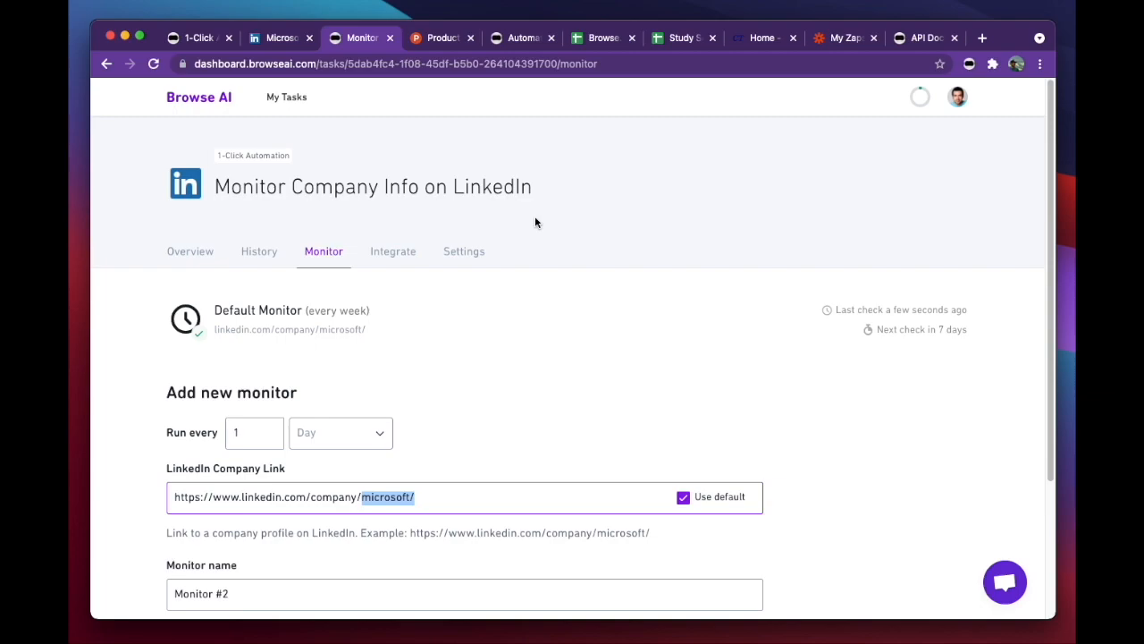
# Step: Copy the address of the Product Hunt search results page for "automation"
pyautogui.click(447, 39)
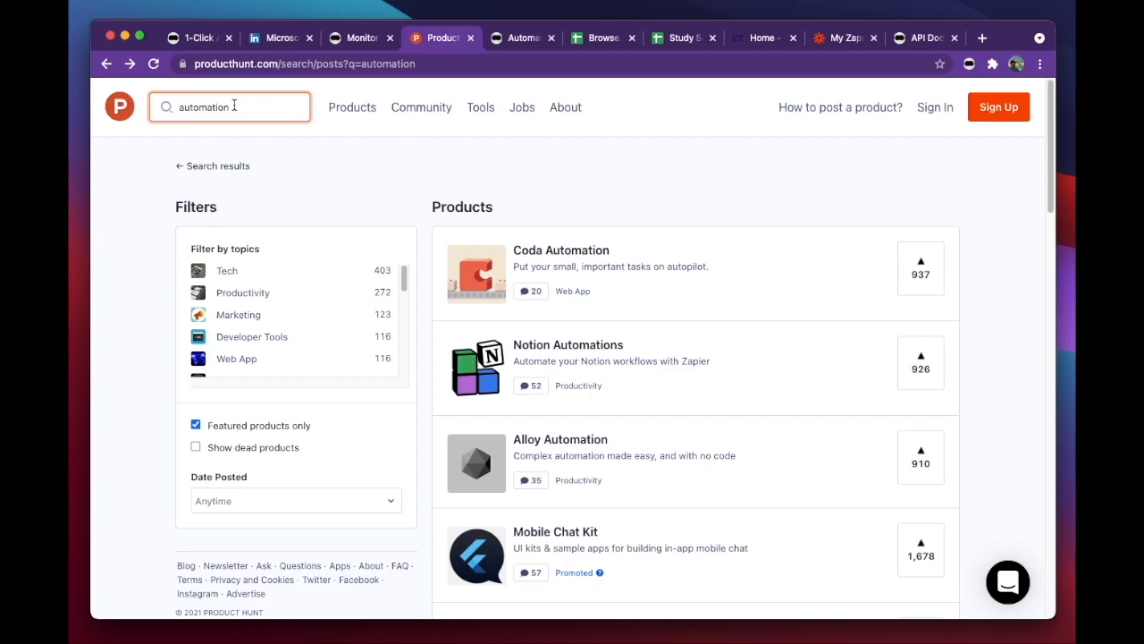
pyautogui.click(354, 63)
pyautogui.press('super+c')
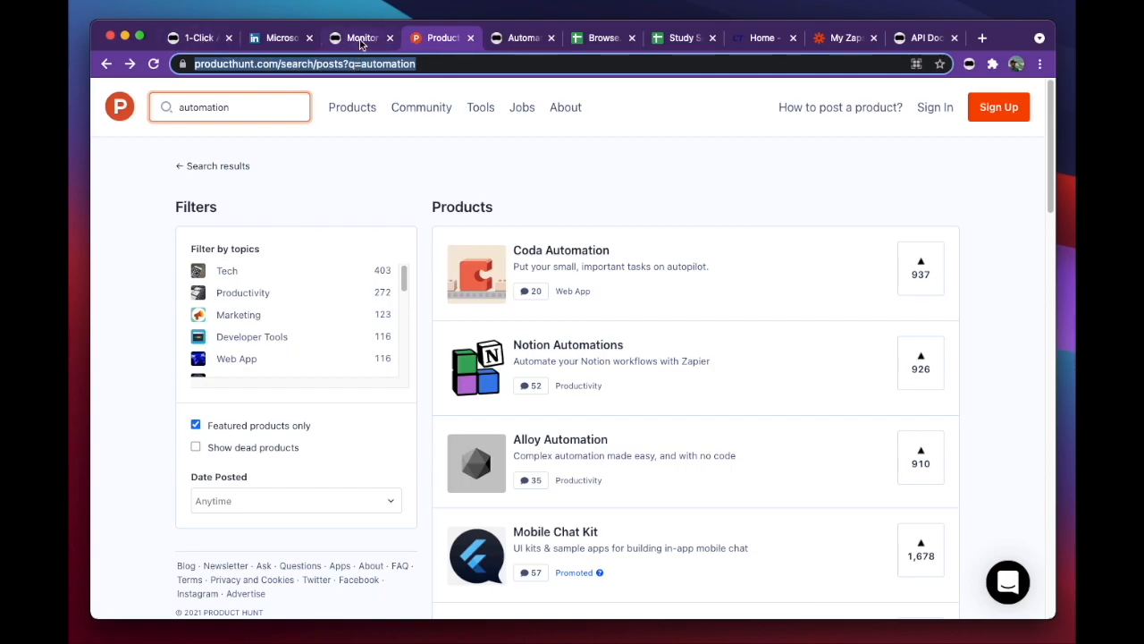
pyautogui.click(362, 40)
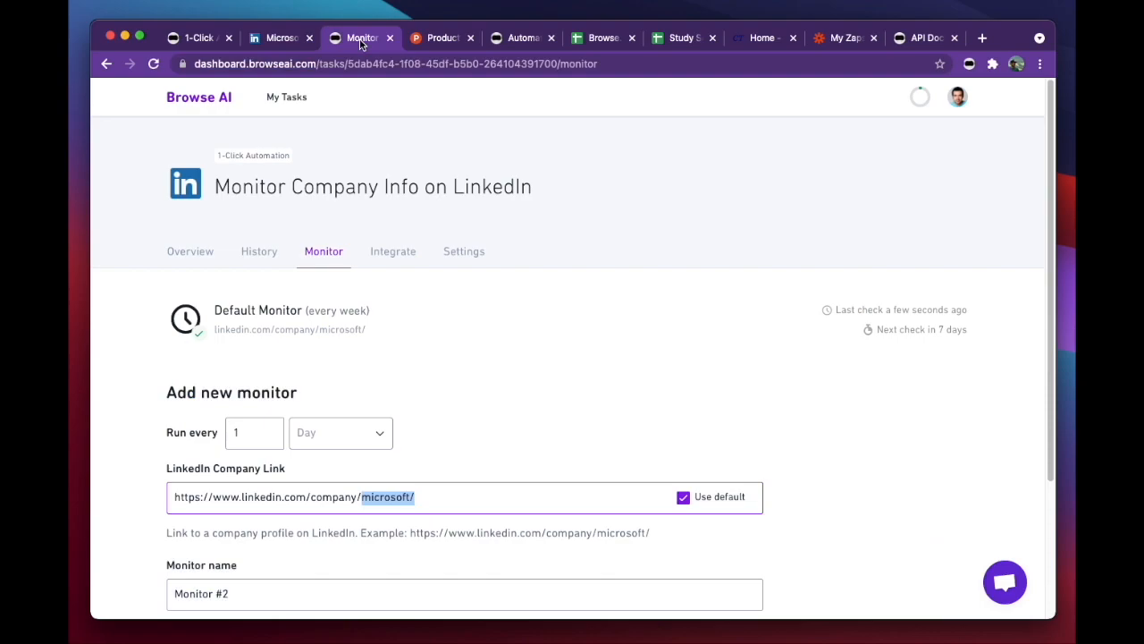
pyautogui.click(514, 40)
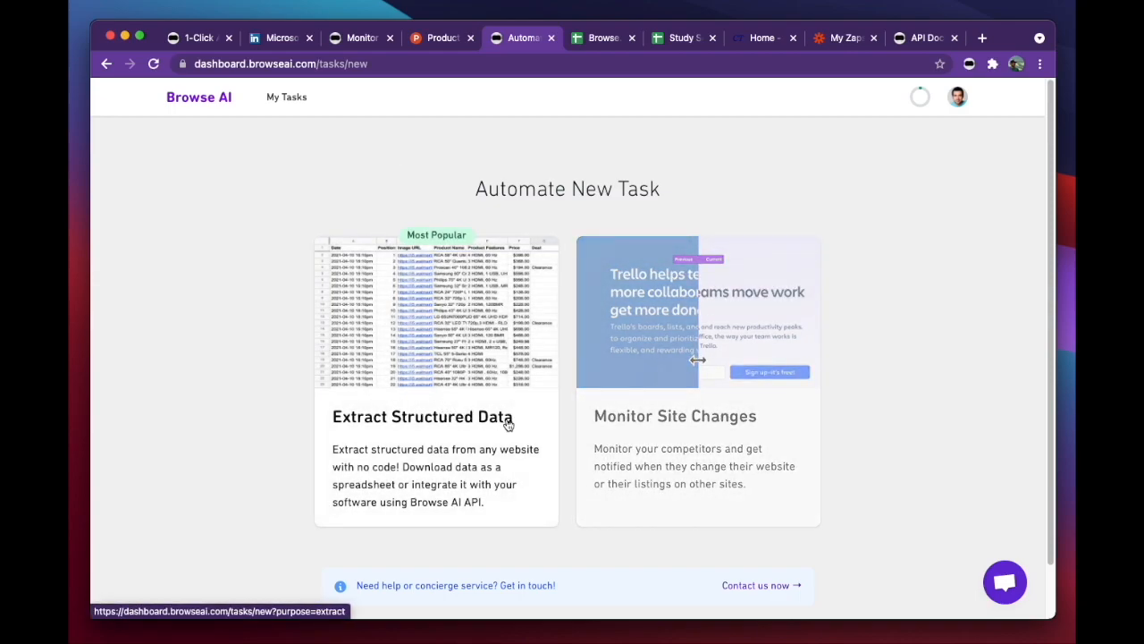
pyautogui.click(408, 341)
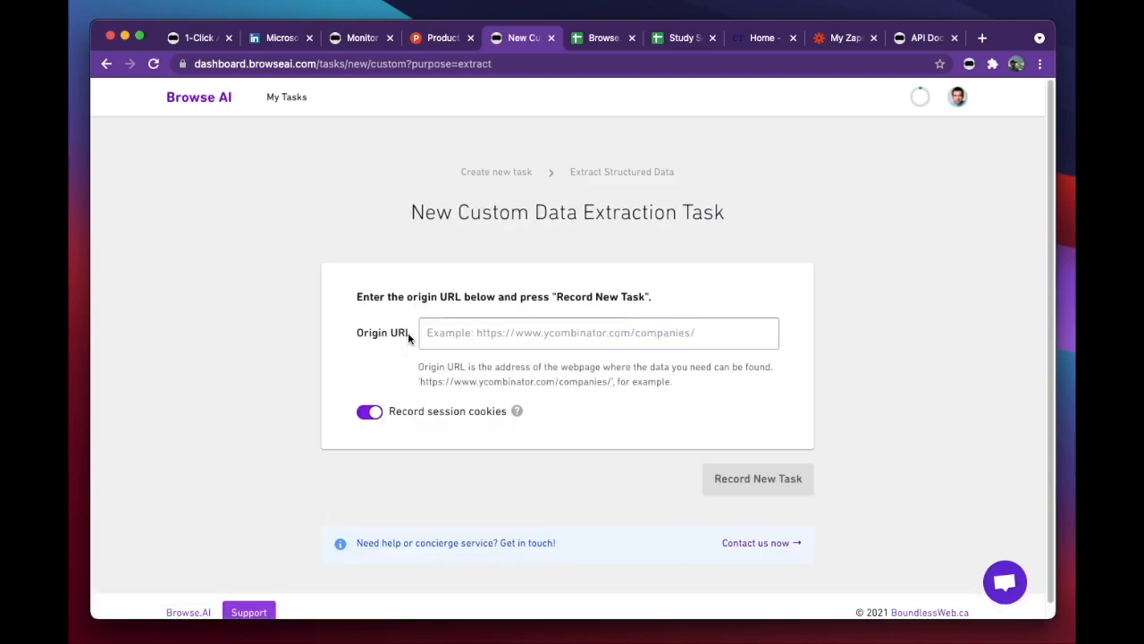
pyautogui.click(463, 332)
pyautogui.press('super+v')
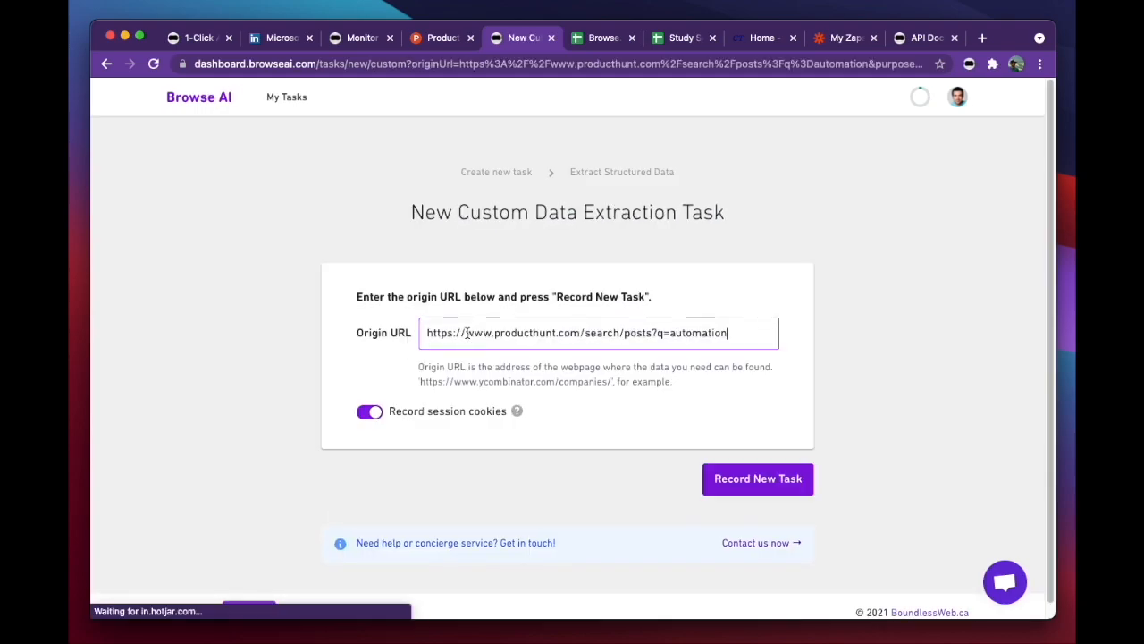
pyautogui.click(417, 420)
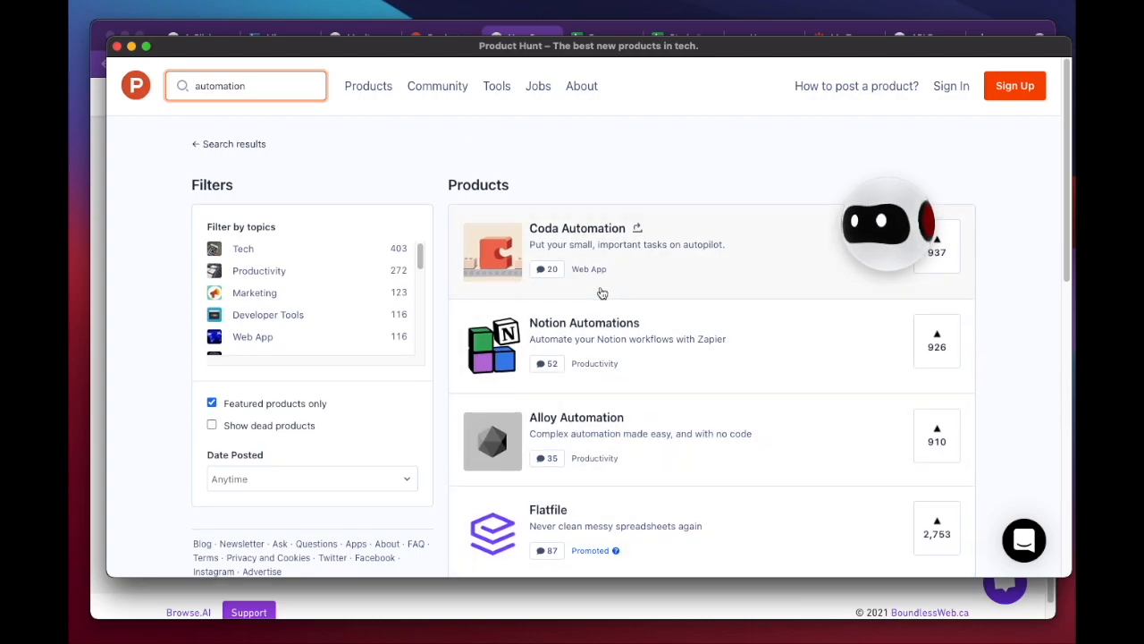
# Step: Start a list capture in the recording window and select the list of Product Hunt search results as its source
pyautogui.scroll(-5, 643, 327)
pyautogui.scroll(-5, 649, 331)
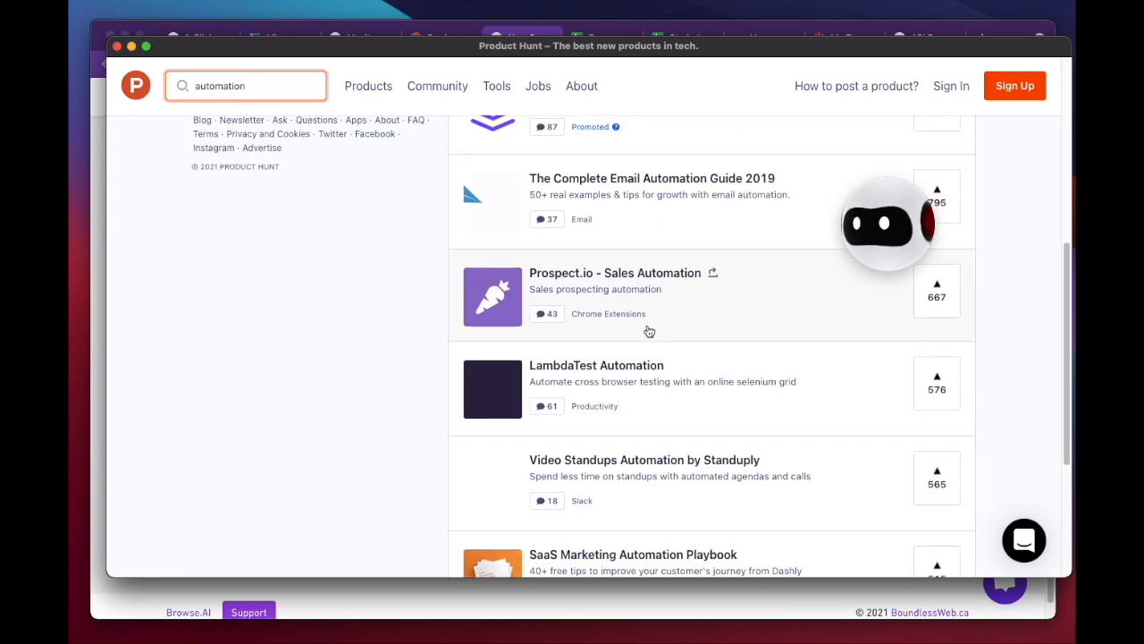
pyautogui.scroll(-1, 649, 331)
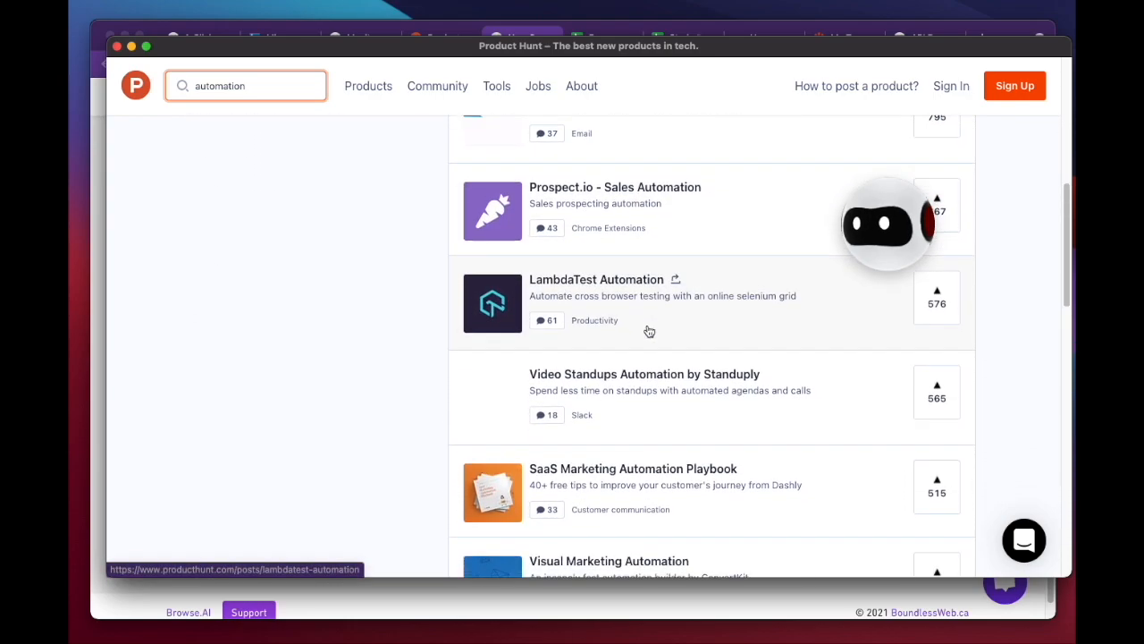
pyautogui.click(881, 223)
pyautogui.click(774, 160)
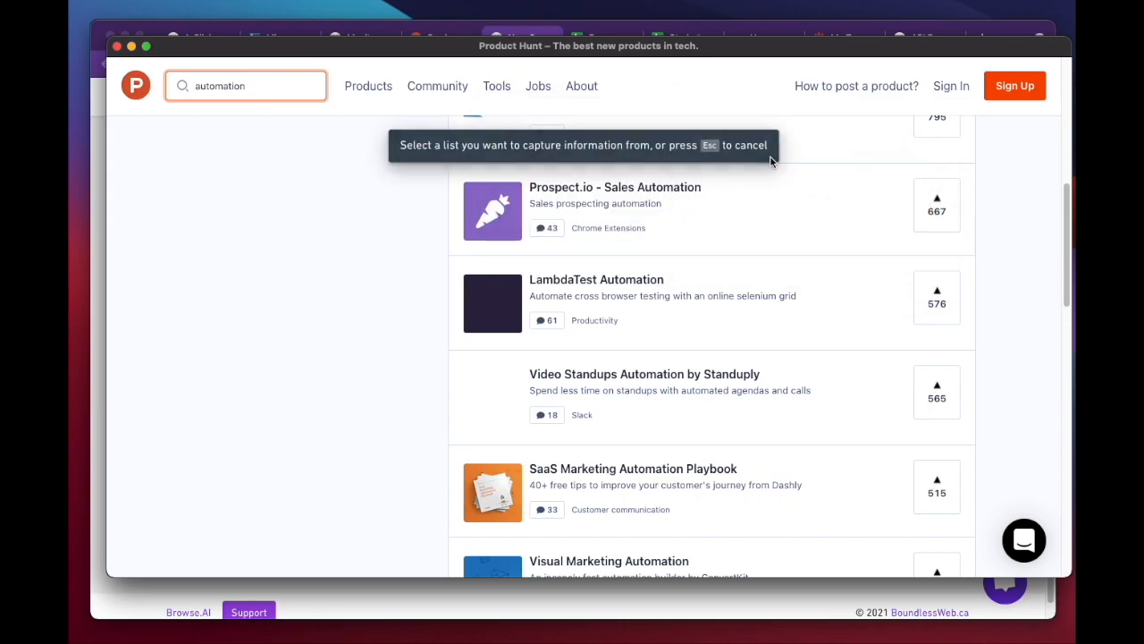
pyautogui.click(640, 236)
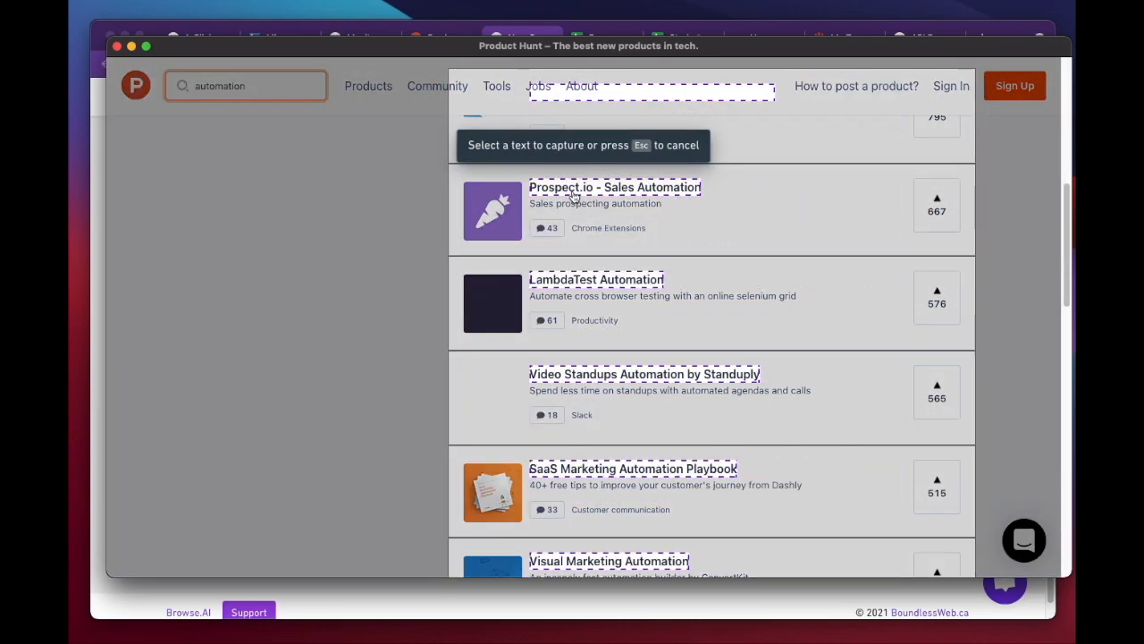
# Step: Select each result's title as visible text and link, plus its description and upvote count, as the fields to capture
pyautogui.click(567, 187)
pyautogui.click(572, 220)
pyautogui.click(547, 203)
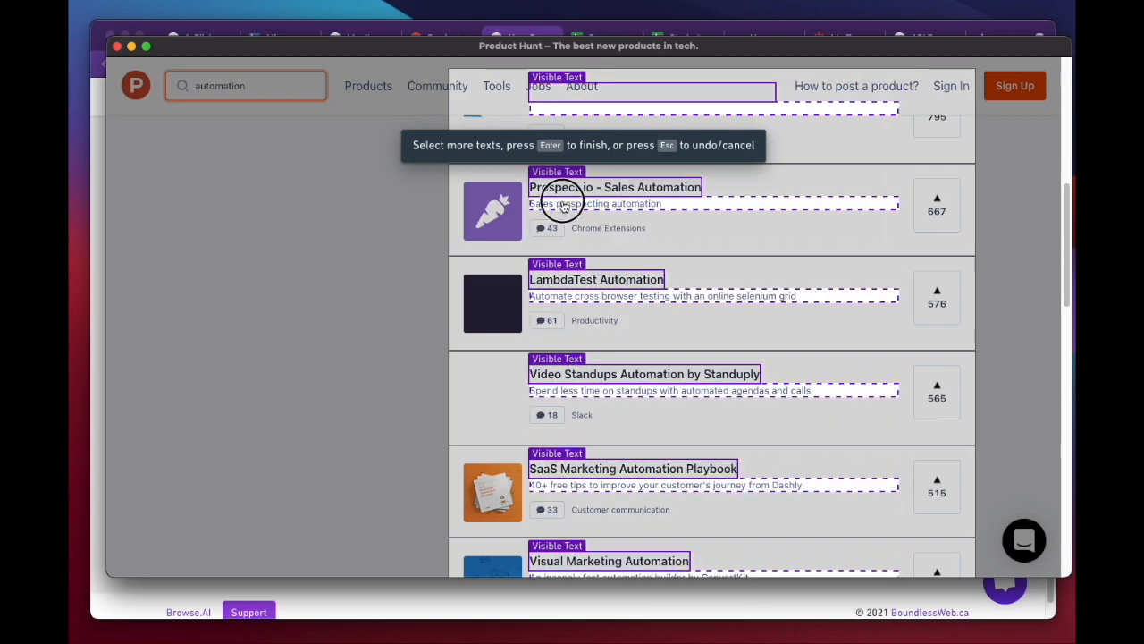
pyautogui.click(652, 243)
pyautogui.click(605, 187)
pyautogui.click(606, 222)
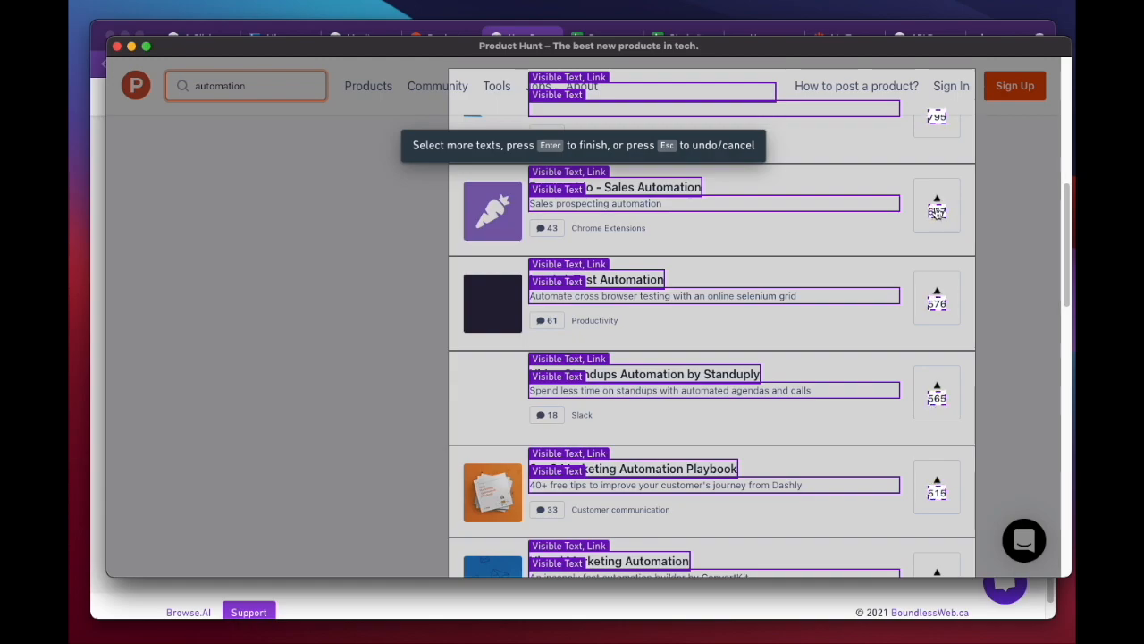
pyautogui.click(937, 213)
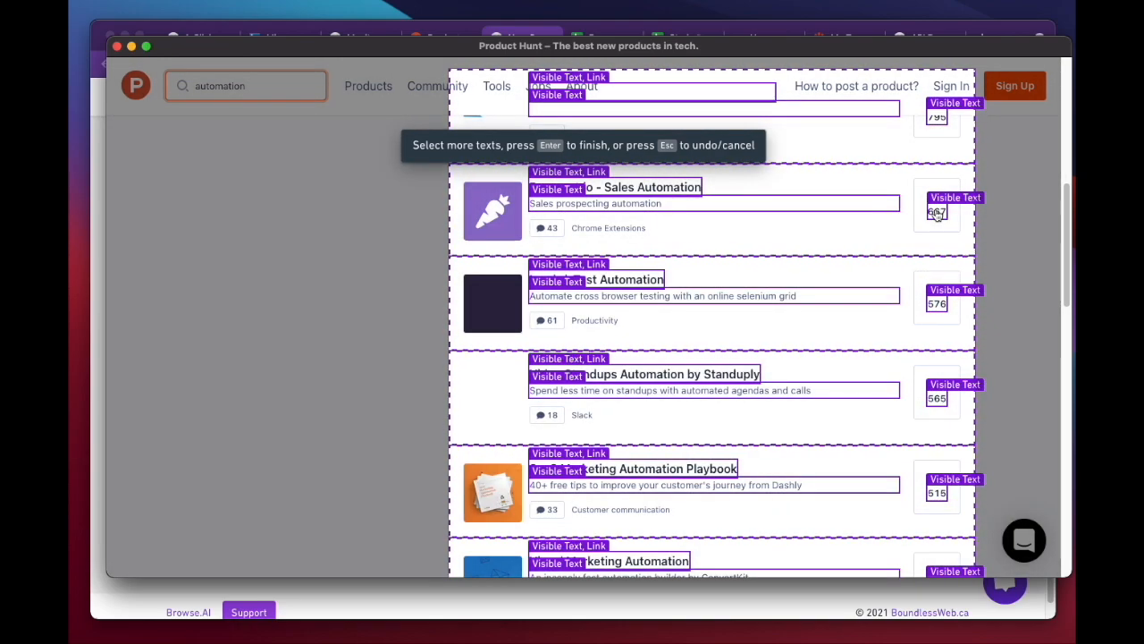
pyautogui.press('Return')
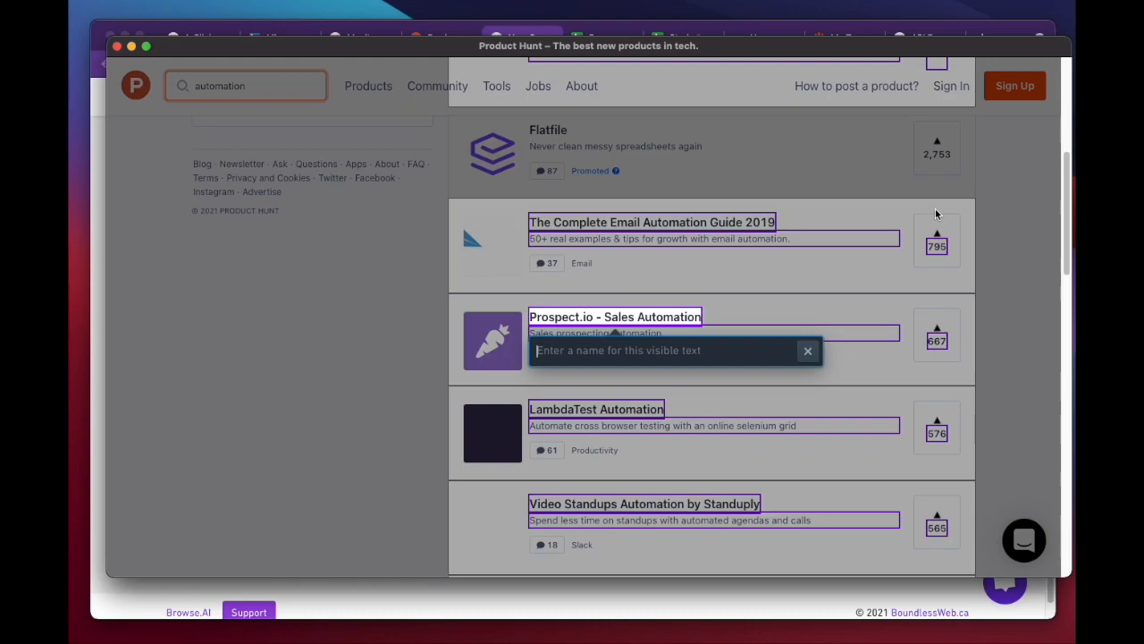
# Step: Name the captured text fields Product Name, Description and Upvotes
pyautogui.write('Product Name')
pyautogui.press('Return')
pyautogui.write('Description')
pyautogui.press('Return')
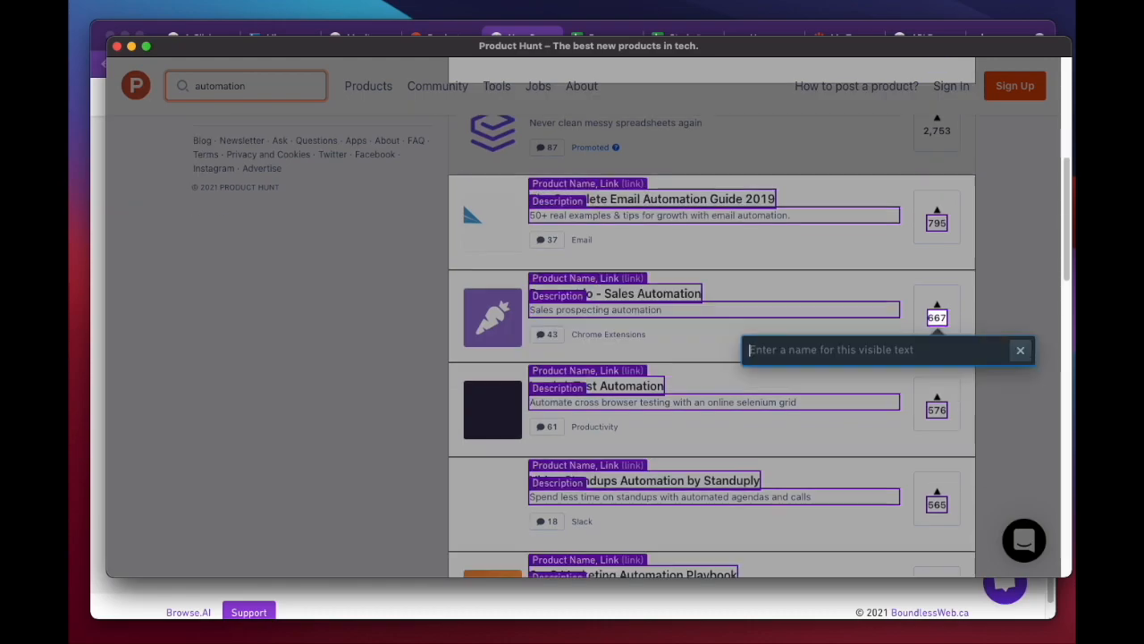
pyautogui.write('Upvotes')
pyautogui.press('Return')
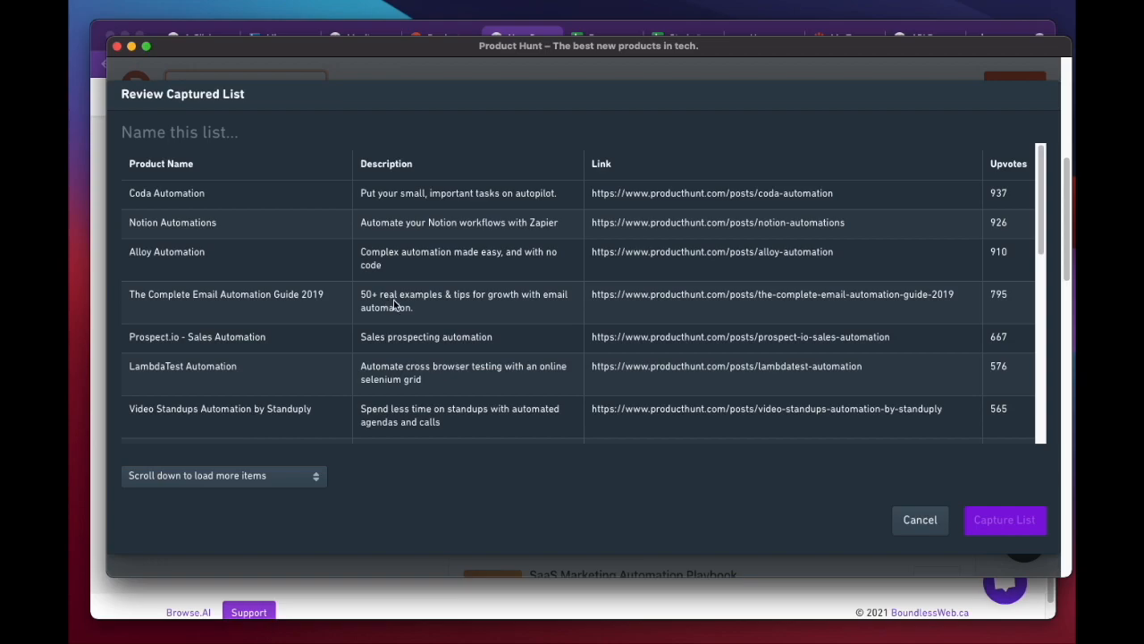
# Step: Name the list Search Results, keep scrolling down as the way to load more items, and capture the list
pyautogui.moveTo(1042, 183)
pyautogui.mouseDown()
pyautogui.moveTo(1029, 376)
pyautogui.moveTo(1047, 173)
pyautogui.mouseUp()
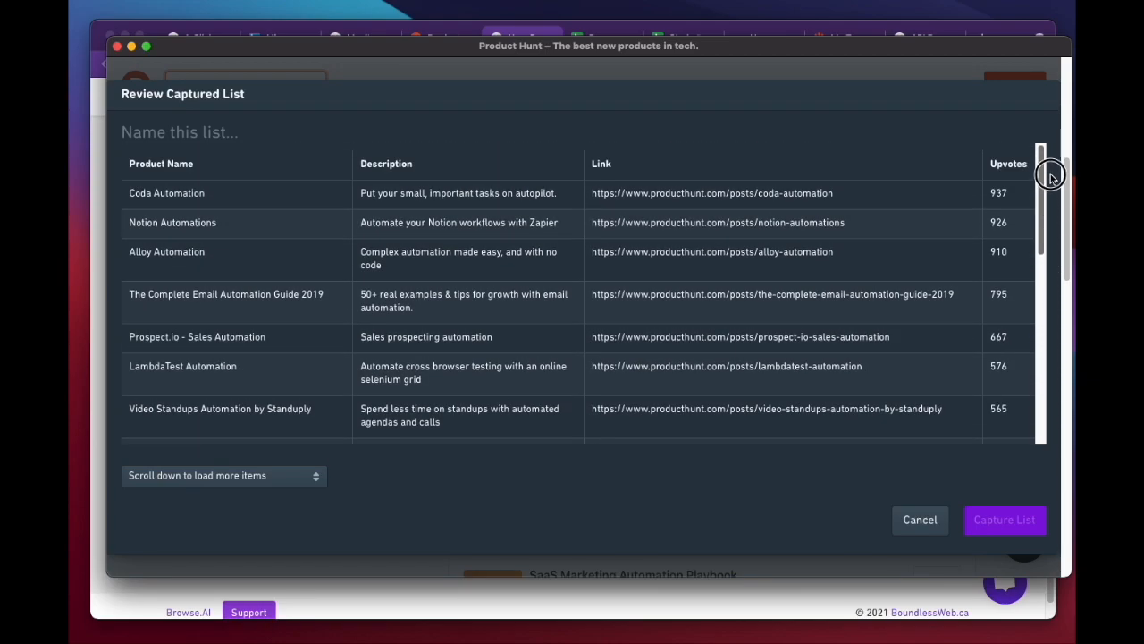
pyautogui.click(178, 126)
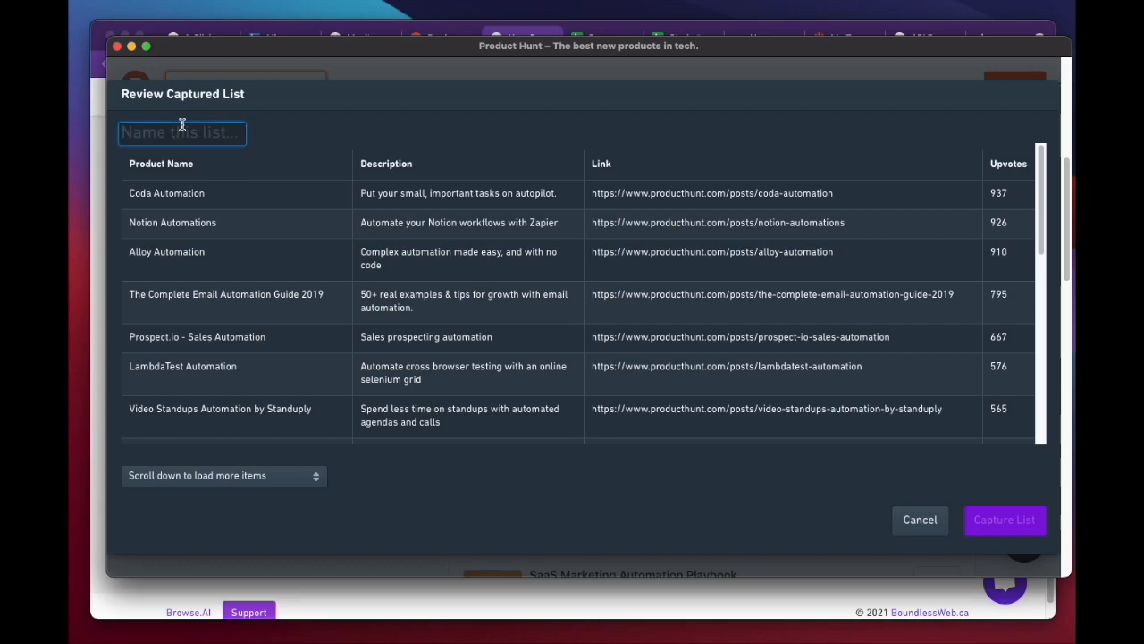
pyautogui.write('Search Results')
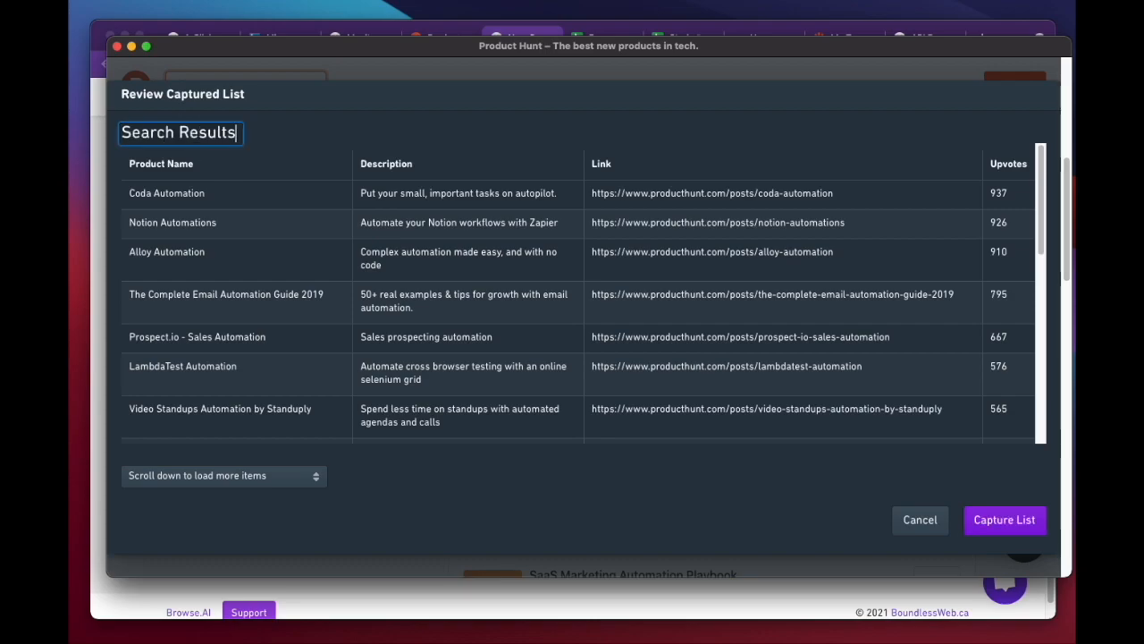
pyautogui.click(295, 476)
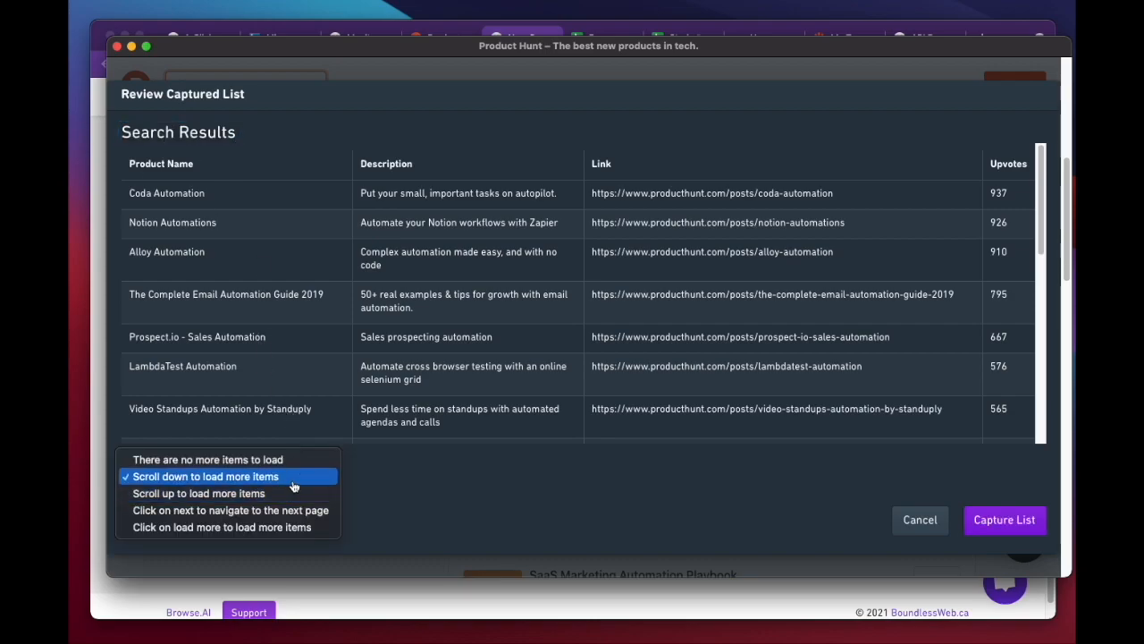
pyautogui.click(195, 479)
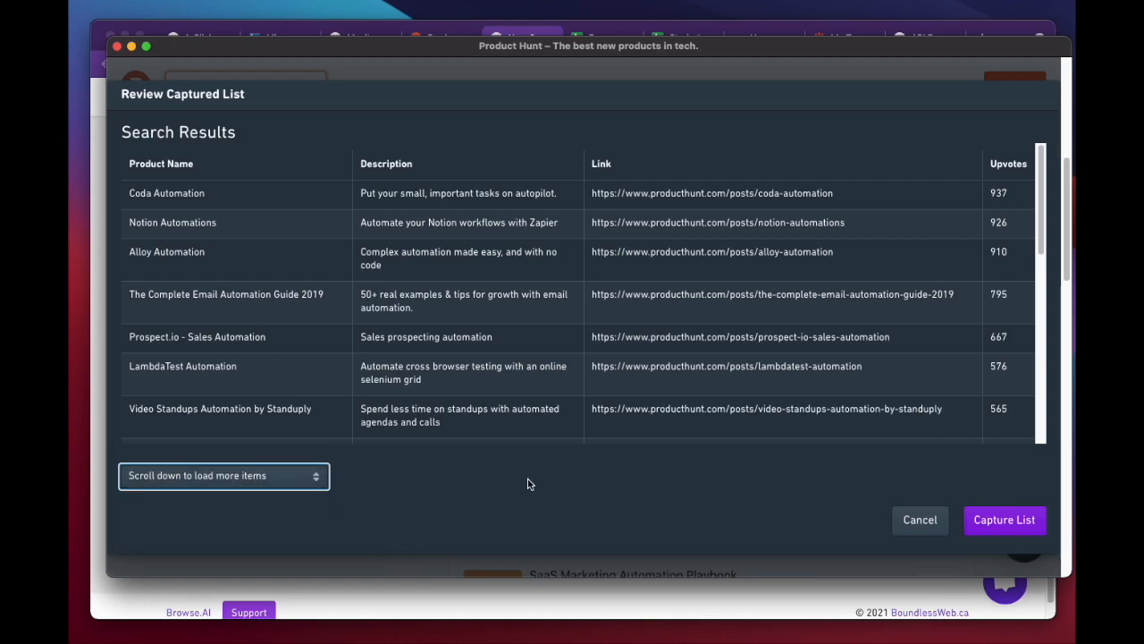
pyautogui.click(1005, 519)
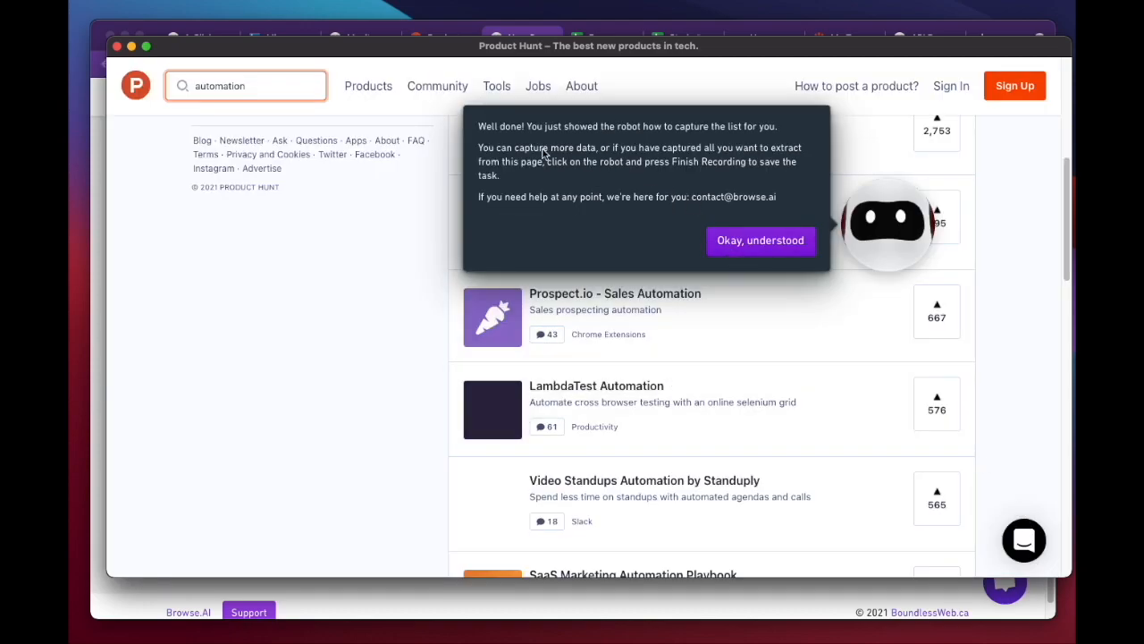
# Step: Dismiss the robot's guidance message and finish the recording
pyautogui.click(754, 243)
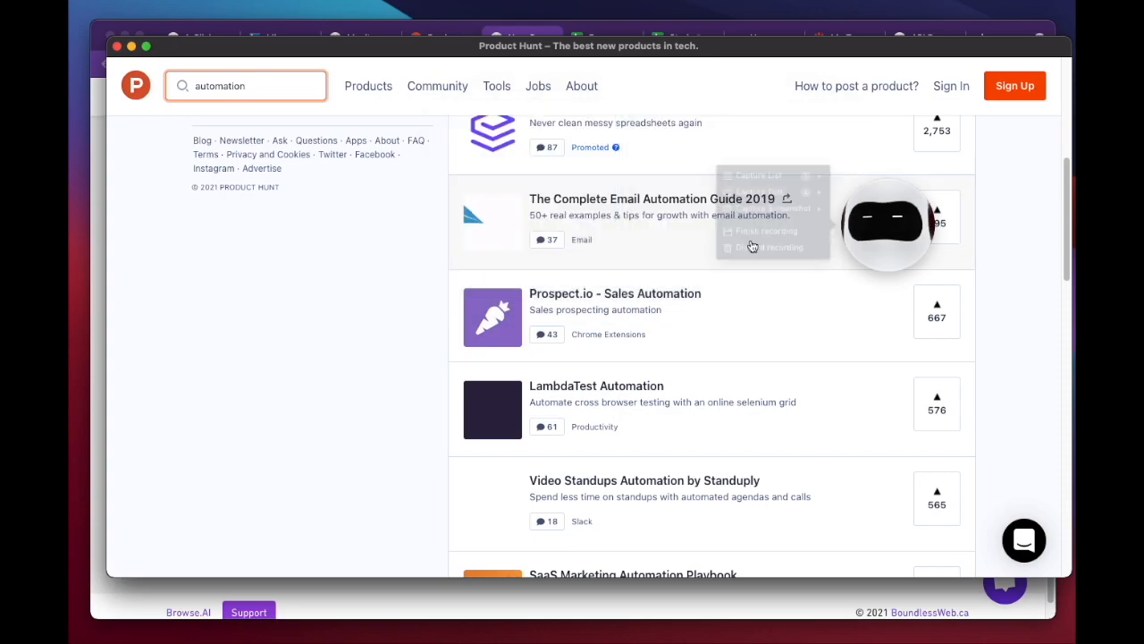
pyautogui.click(890, 231)
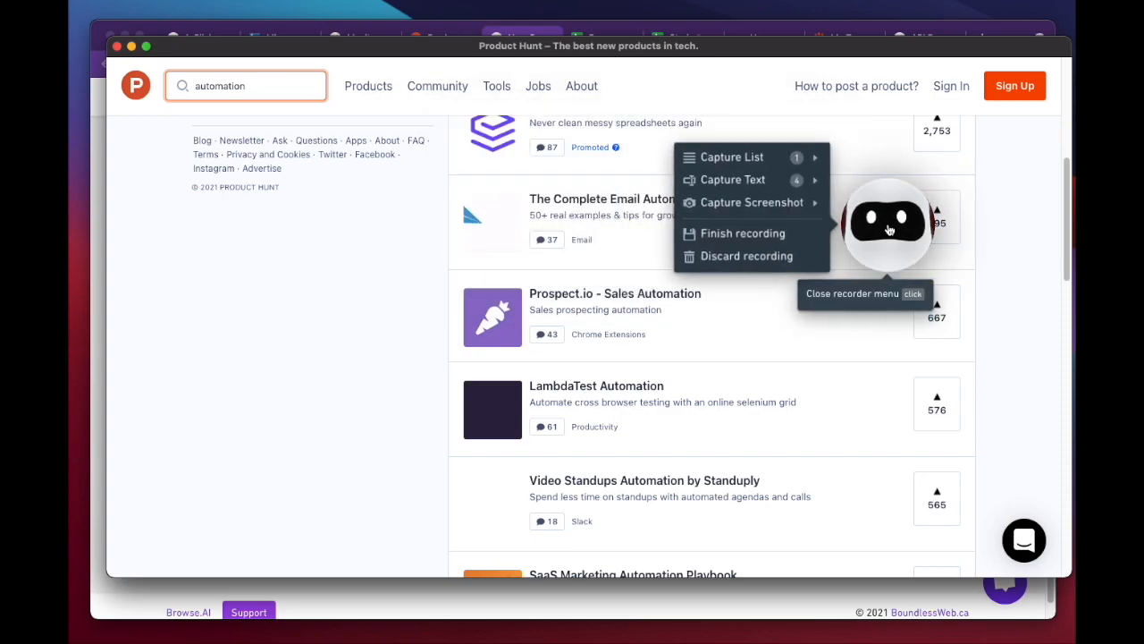
pyautogui.click(780, 234)
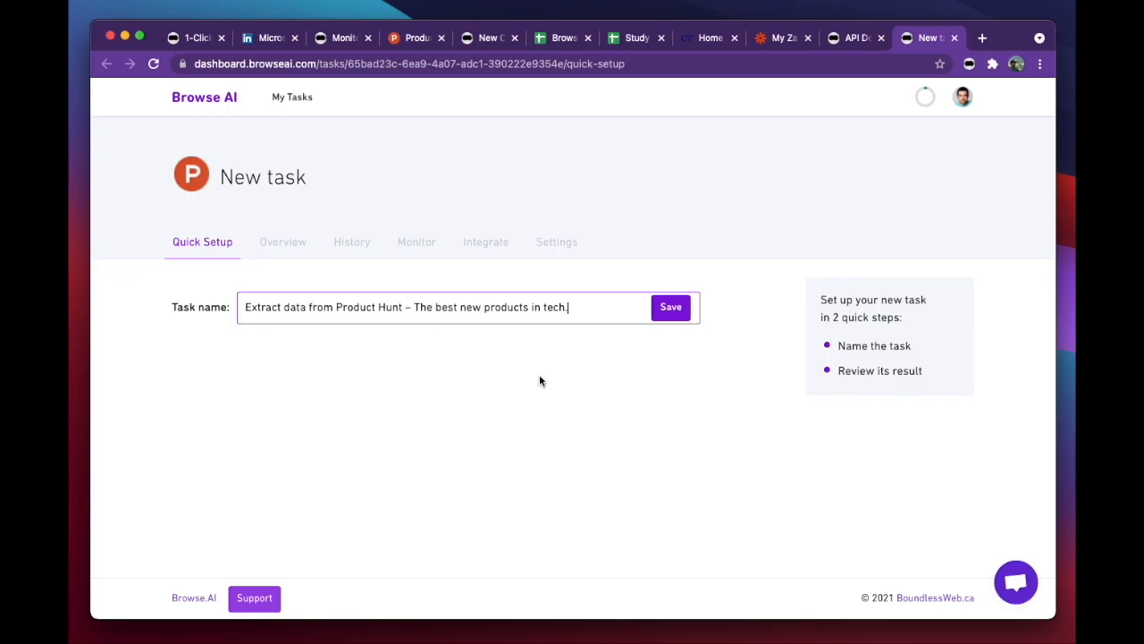
# Step: Rename the new task as "Extract search results from Product Hunt" and save the name
pyautogui.click(384, 307)
pyautogui.moveTo(403, 307); pyautogui.dragTo(590, 325)
pyautogui.press('BackSpace')
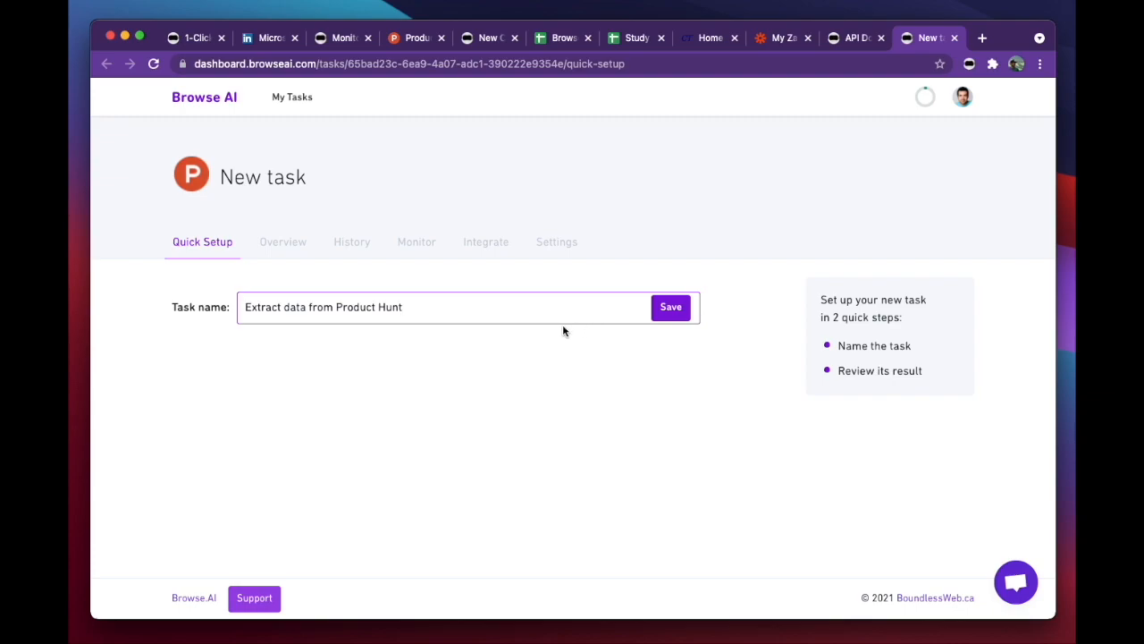
pyautogui.doubleClick(298, 306)
pyautogui.write('search result')
pyautogui.write('s')
pyautogui.press('Return')
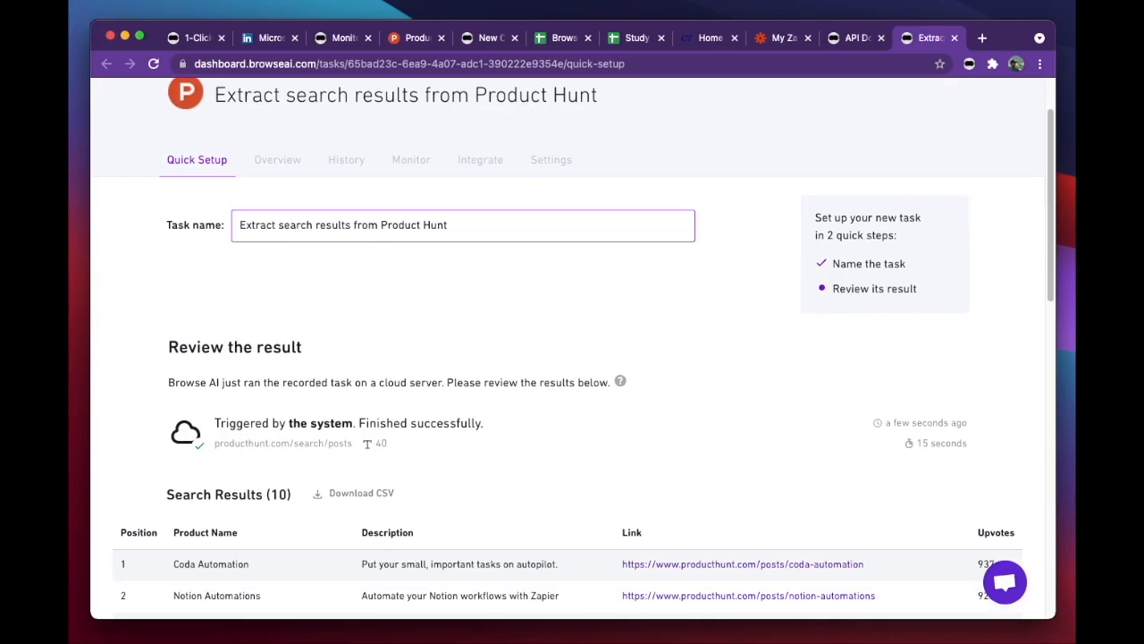
# Step: Review the search results captured in the first run and complete the task's quick setup
pyautogui.scroll(-5, 490, 335)
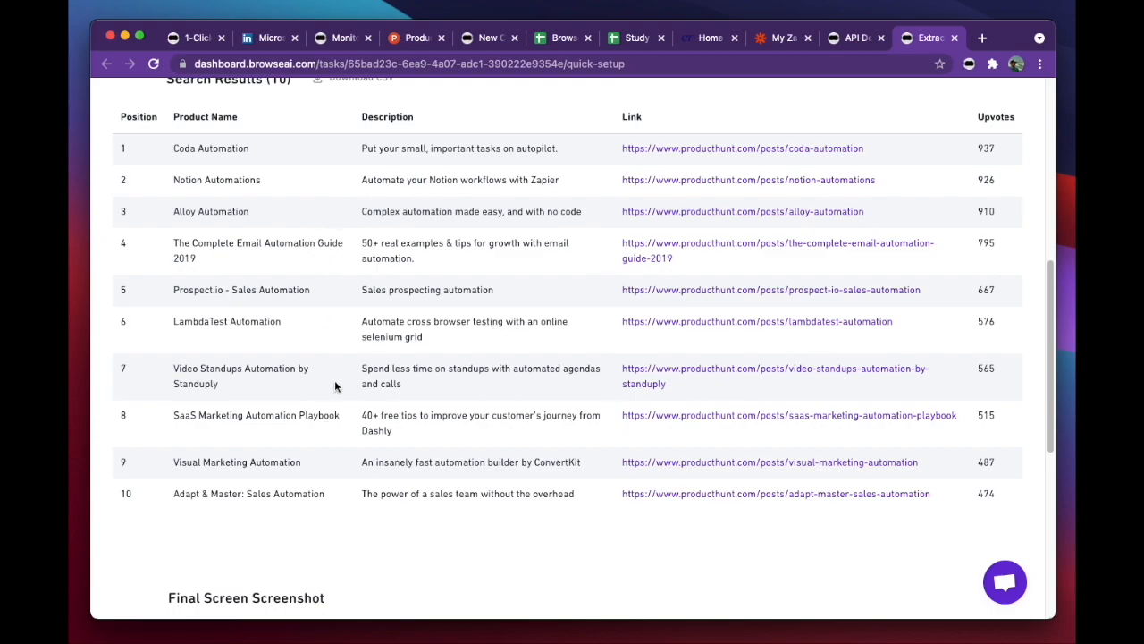
pyautogui.scroll(-5, 337, 383)
pyautogui.click(208, 536)
# Step: Change the search term in the run's origin URL to calendar
pyautogui.scroll(-5, 575, 354)
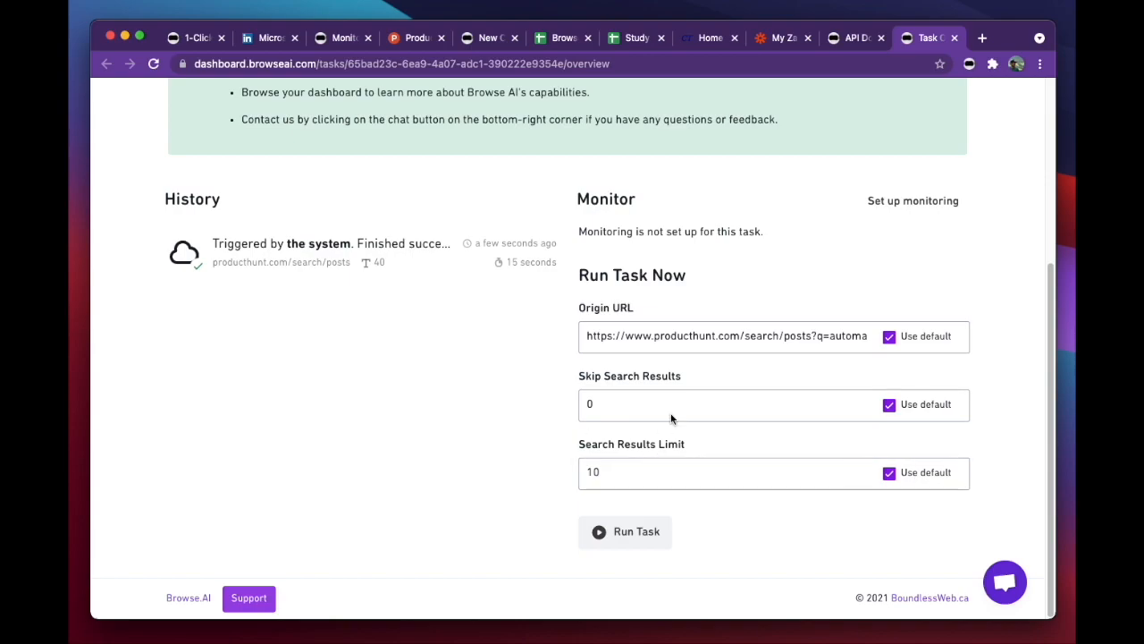
pyautogui.click(887, 336)
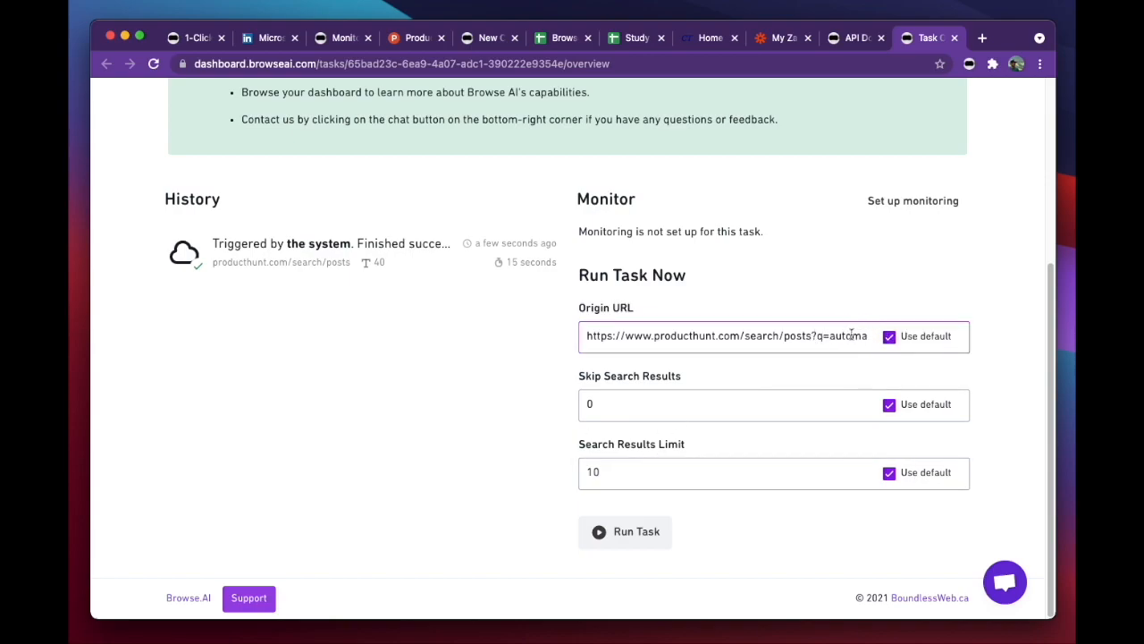
pyautogui.moveTo(817, 339); pyautogui.dragTo(895, 334)
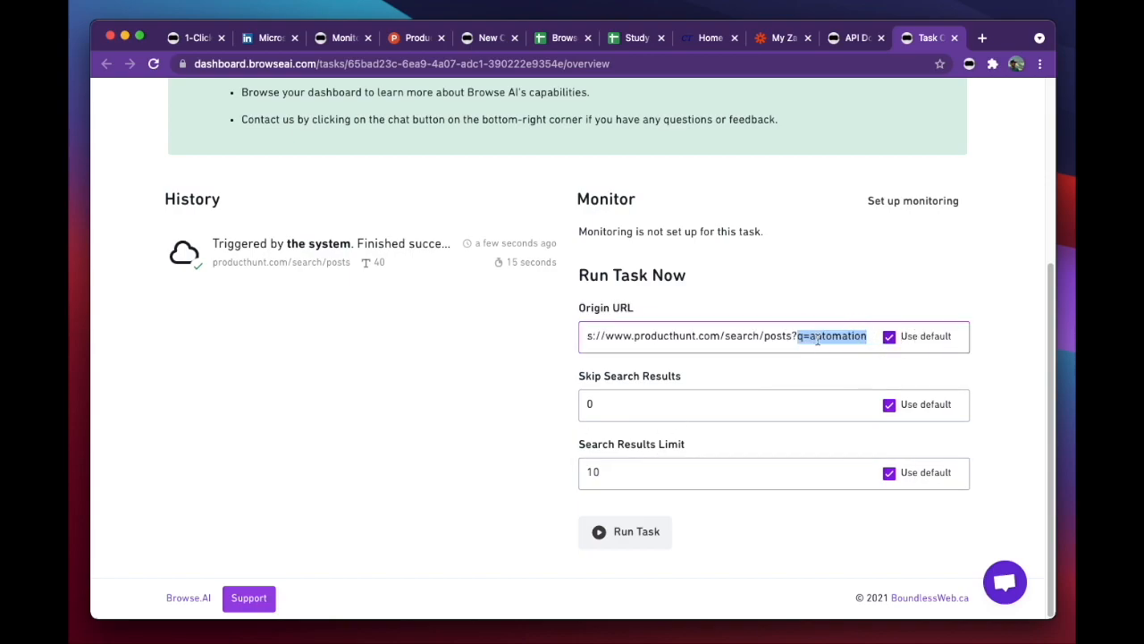
pyautogui.click(816, 338)
pyautogui.moveTo(811, 337); pyautogui.dragTo(869, 337)
pyautogui.write('calendar')
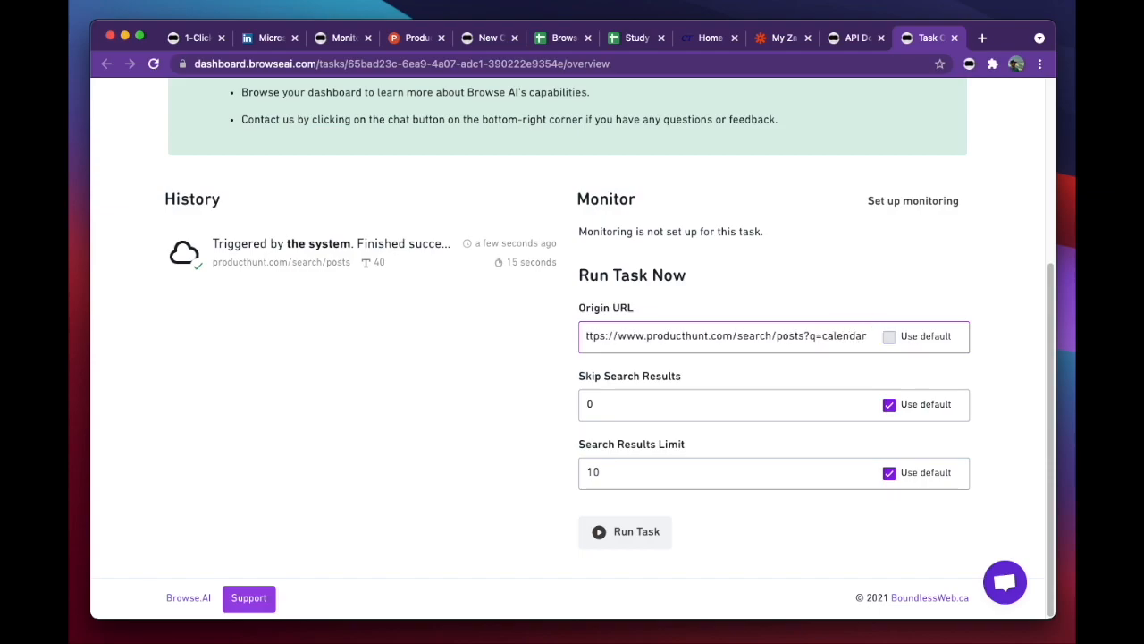
# Step: Set the Search Results Limit to 30 and run the task
pyautogui.click(759, 469)
pyautogui.doubleClick(591, 473)
pyautogui.write('30')
pyautogui.click(615, 535)
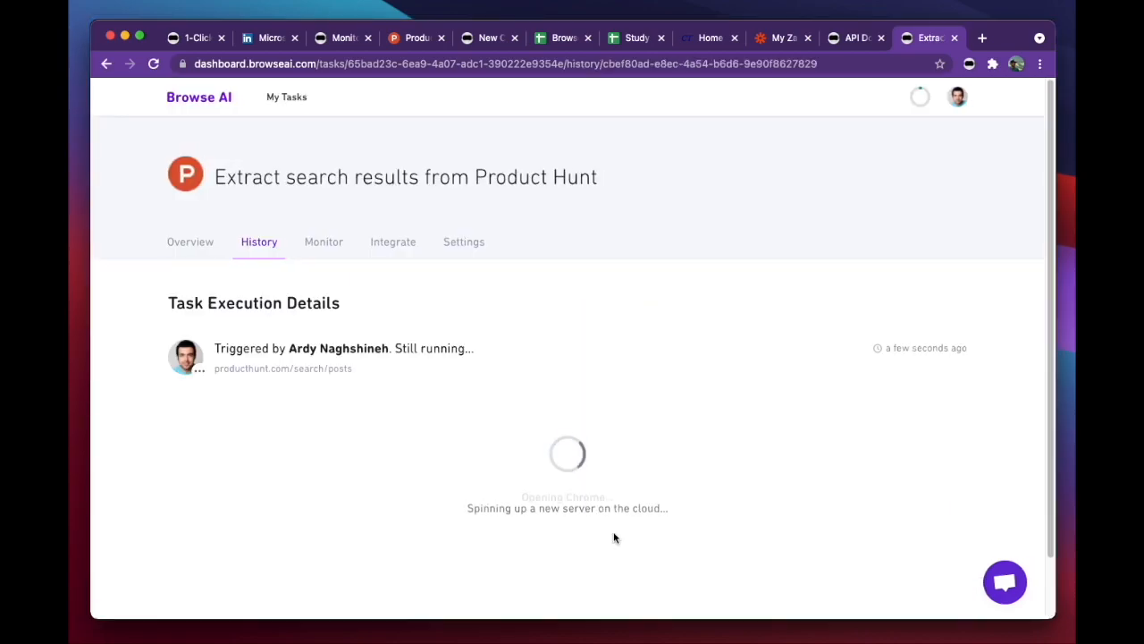
# Step: Expand the run's captured list to all items and look through the calendar products
pyautogui.scroll(-5, 613, 531)
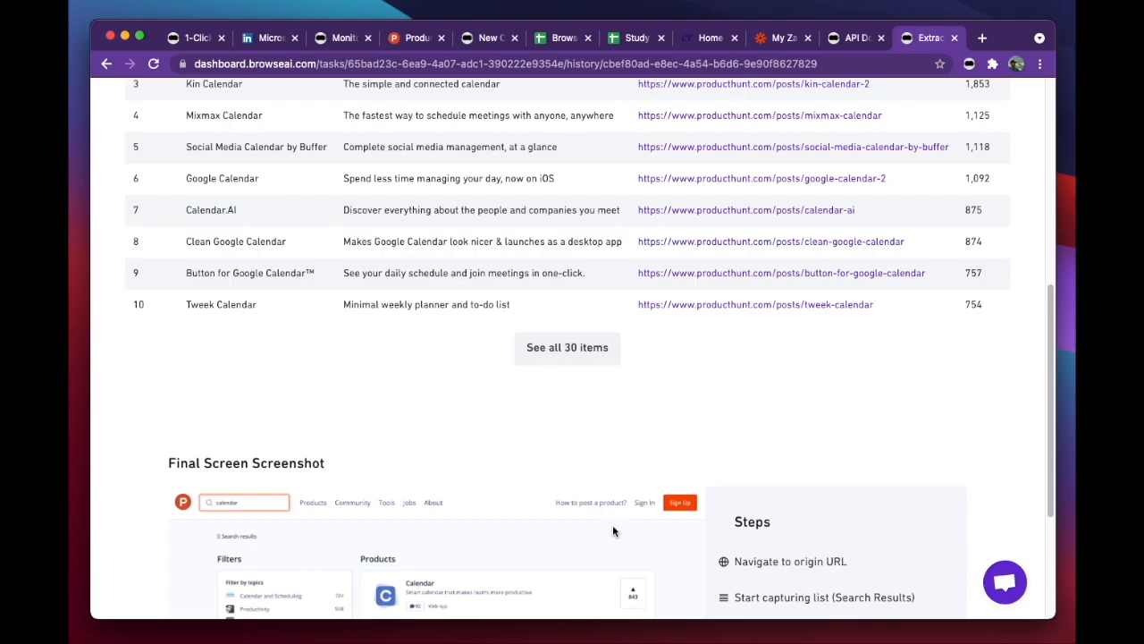
pyautogui.scroll(1, 604, 384)
pyautogui.click(568, 372)
pyautogui.scroll(-10, 603, 442)
pyautogui.scroll(15, 554, 430)
# Step: Download the captured search results as a CSV file and open it to view its rows
pyautogui.click(347, 246)
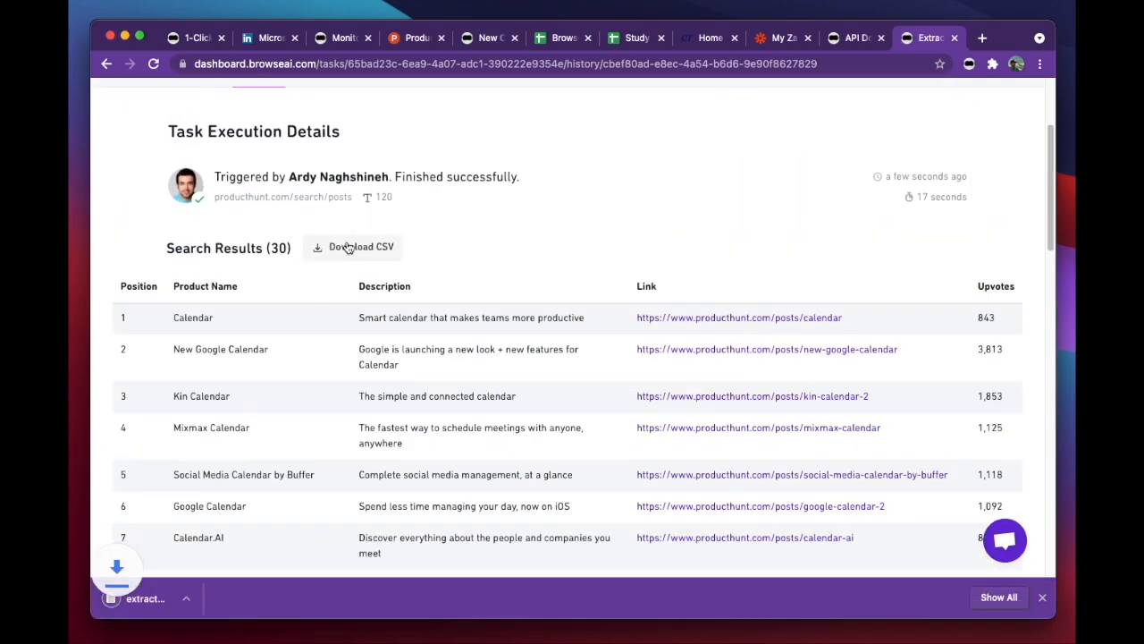
pyautogui.click(150, 597)
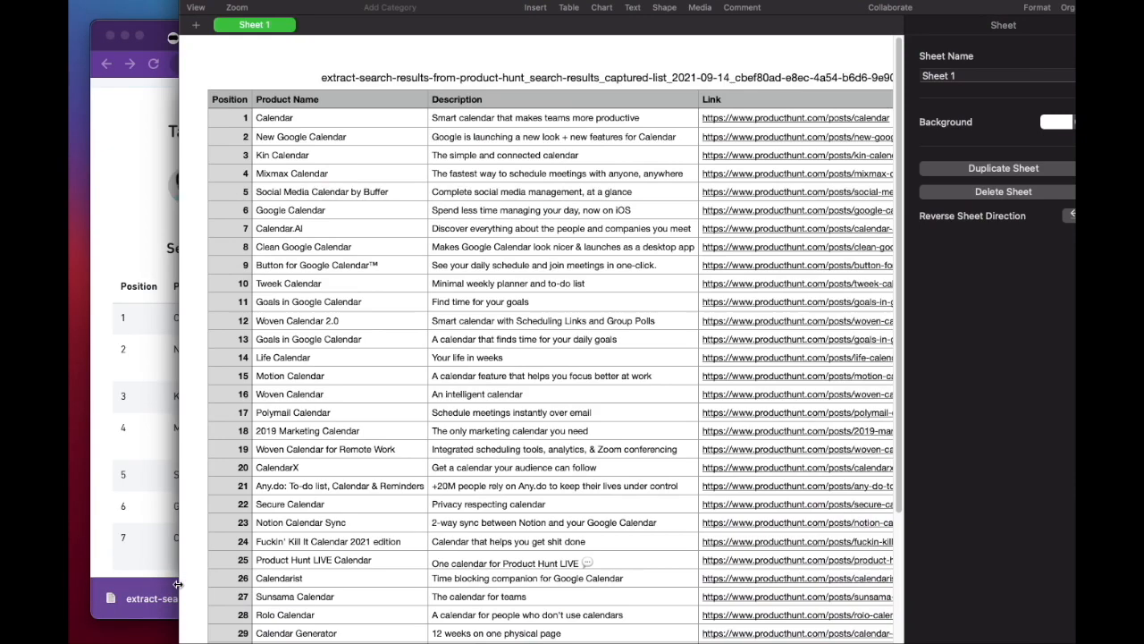
pyautogui.scroll(-2, 588, 358)
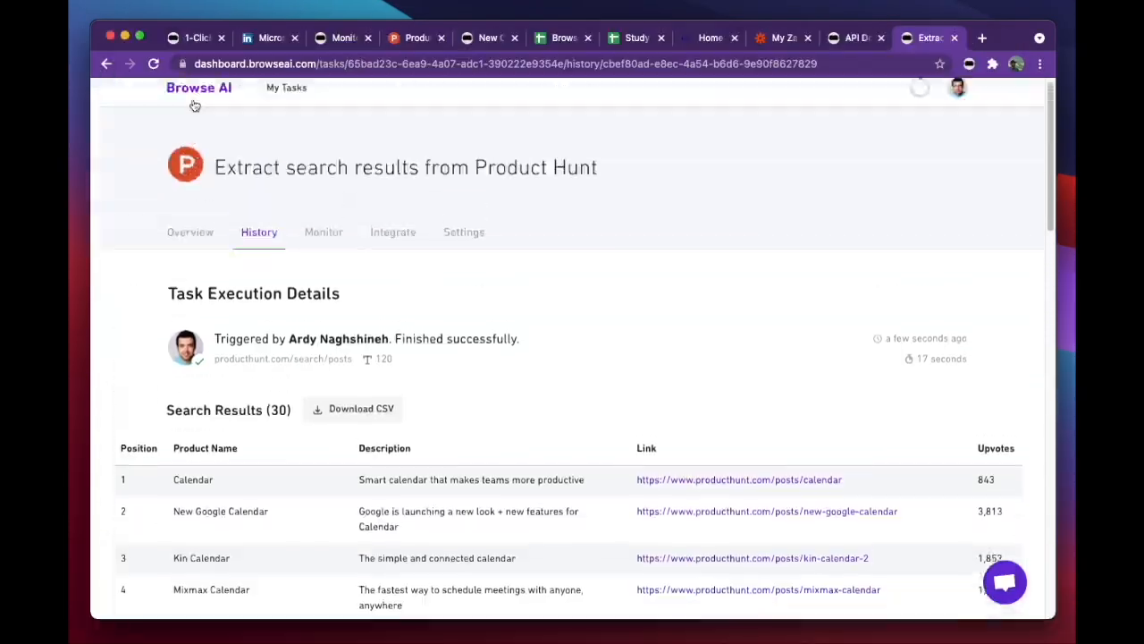
# Step: View the task's integration options and copy the title of the Browse.AI ProductHunt demo spreadsheet
pyautogui.click(393, 247)
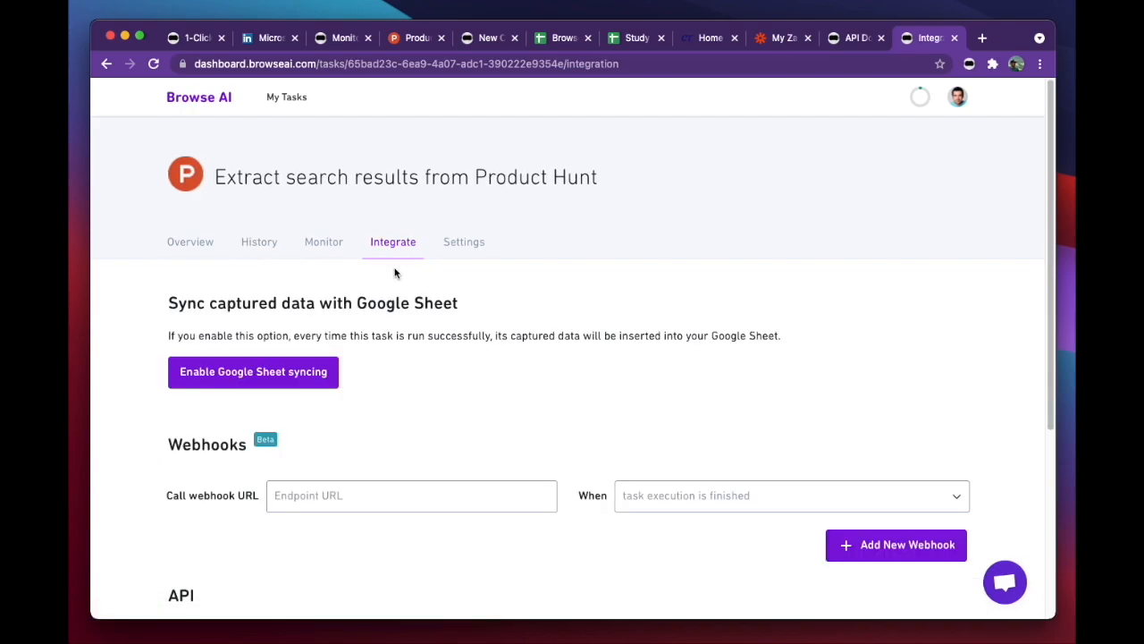
pyautogui.click(563, 37)
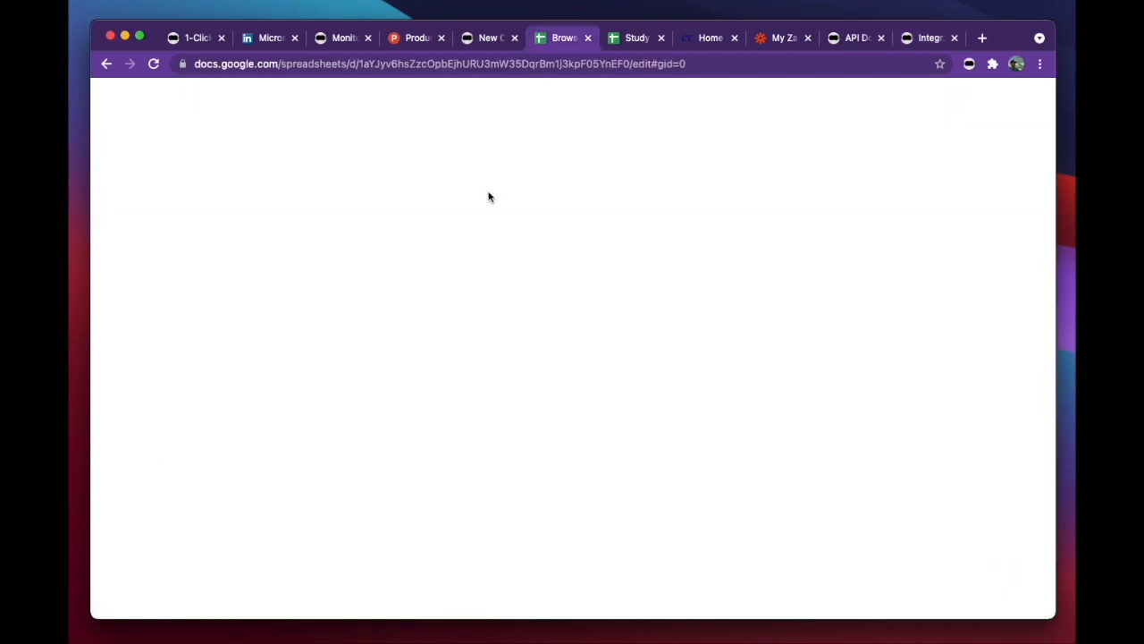
pyautogui.click(195, 95)
pyautogui.press('super+c')
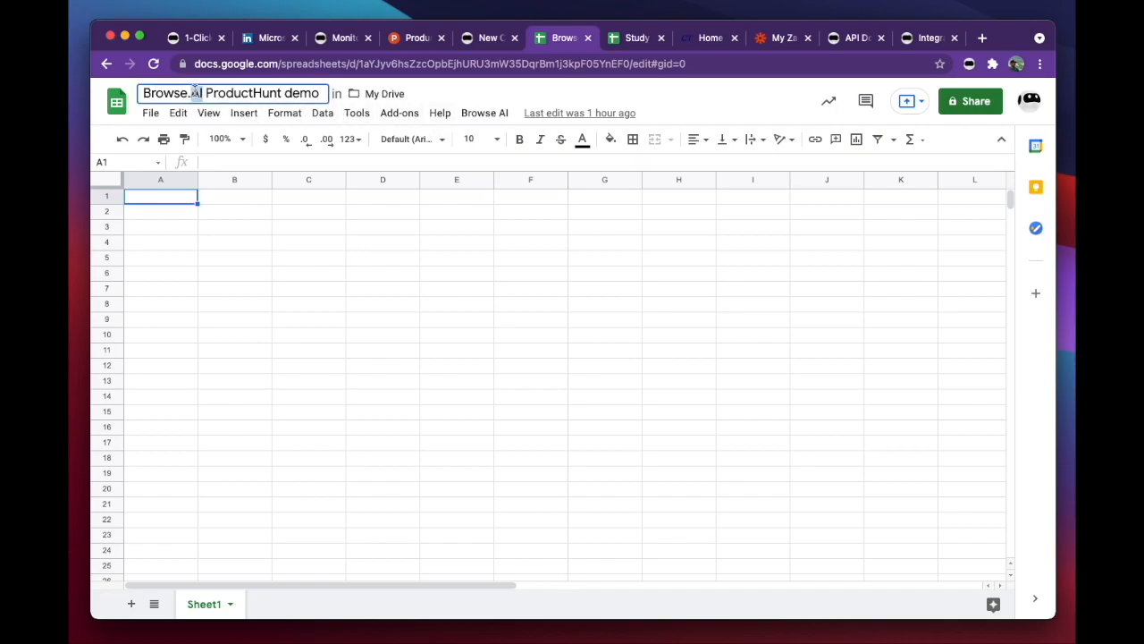
# Step: Enable Google Sheet syncing for the task with the connected account and the Browse.AI ProductHunt demo spreadsheet
pyautogui.click(912, 43)
pyautogui.click(263, 379)
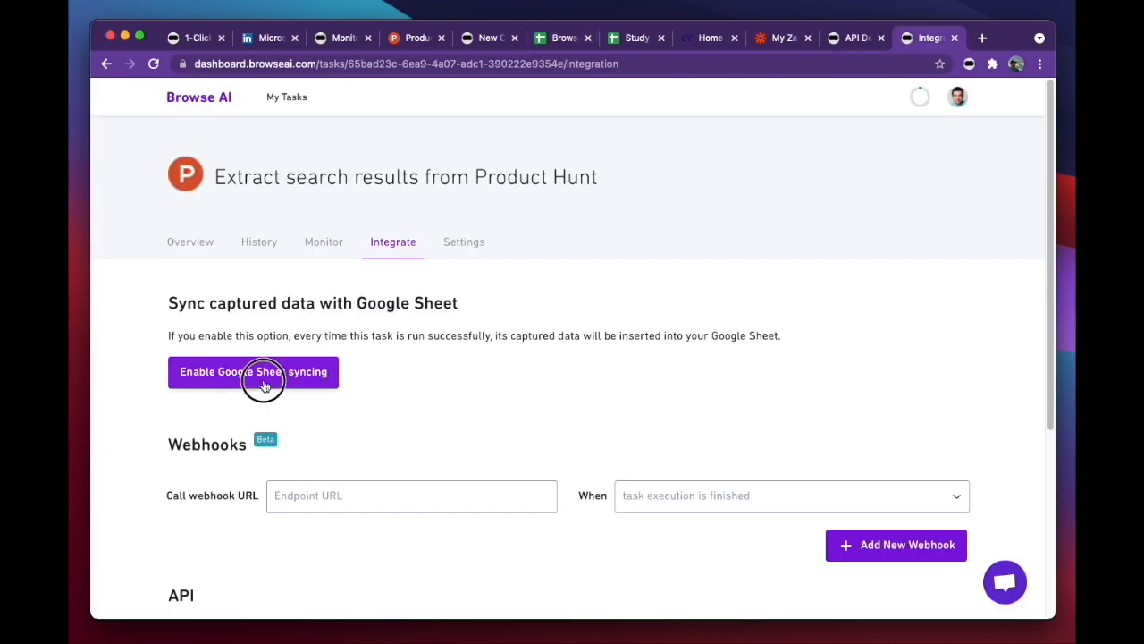
pyautogui.click(263, 389)
pyautogui.click(266, 415)
pyautogui.click(251, 453)
pyautogui.press('super+v')
pyautogui.click(254, 480)
pyautogui.click(521, 494)
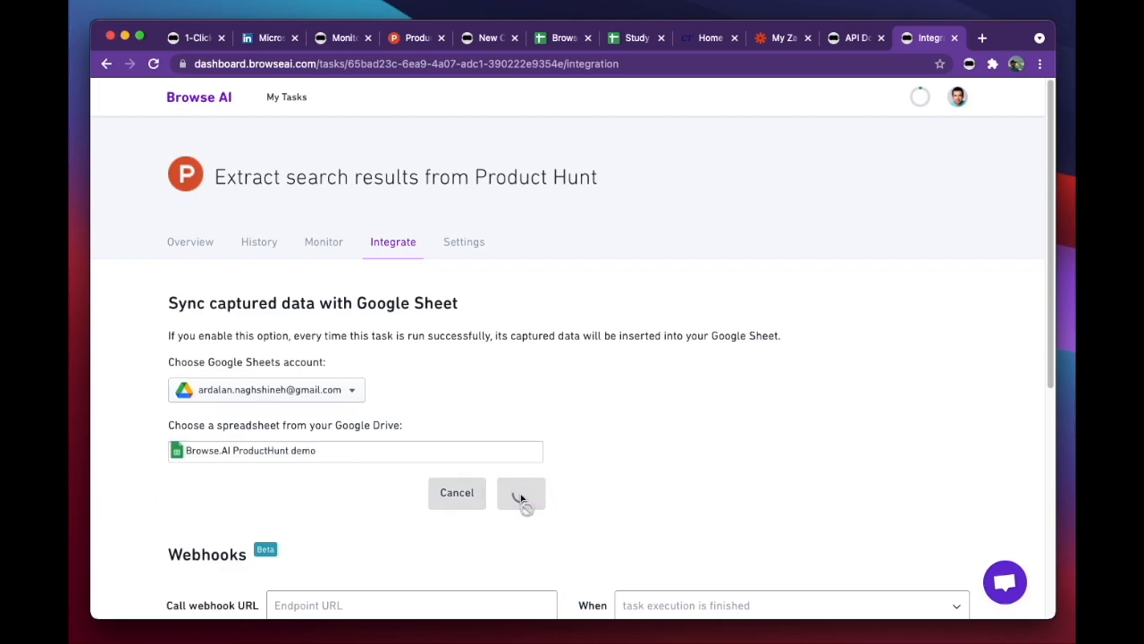
# Step: Run the task from its overview with the default origin URL and a Search Results Limit of 30
pyautogui.click(212, 252)
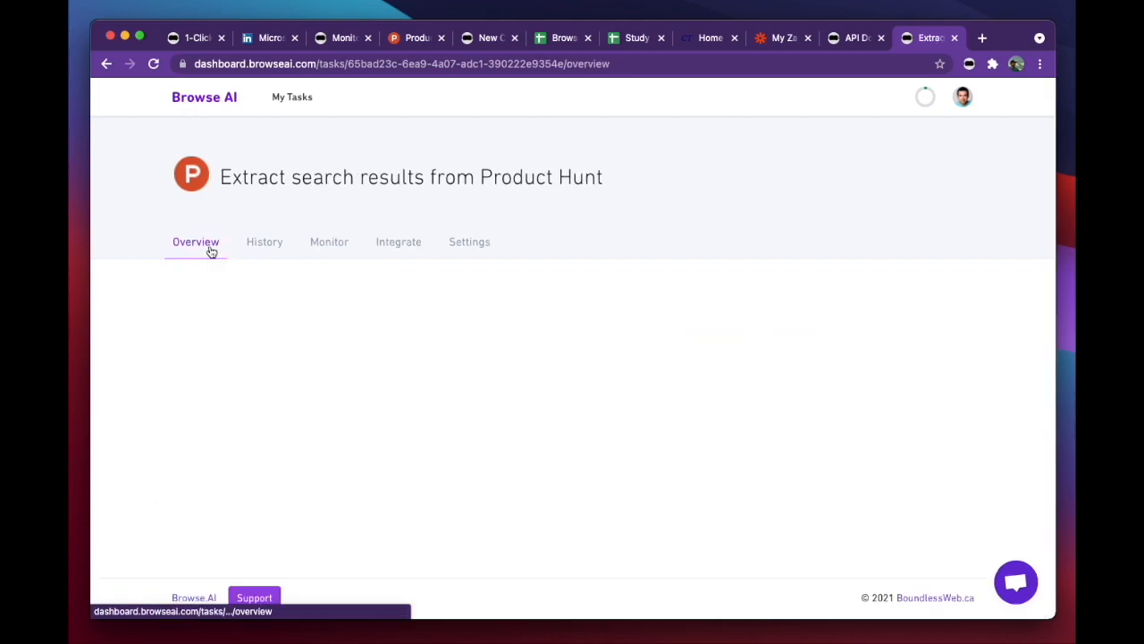
pyautogui.scroll(-3, 589, 429)
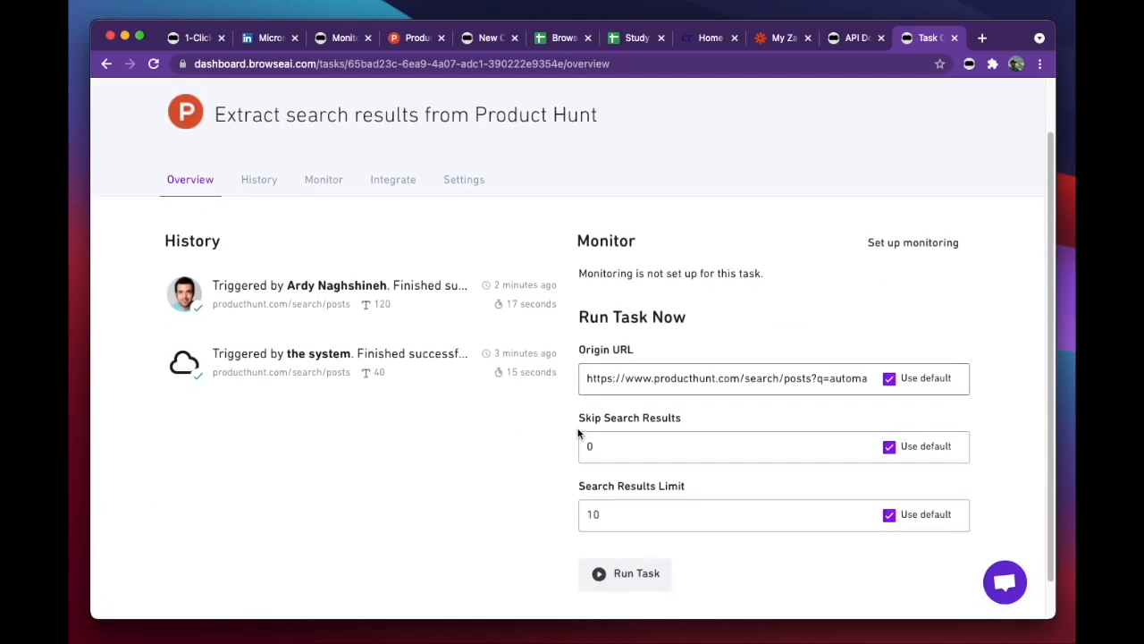
pyautogui.click(634, 474)
pyautogui.moveTo(631, 473); pyautogui.dragTo(509, 484)
pyautogui.write('30')
pyautogui.click(600, 534)
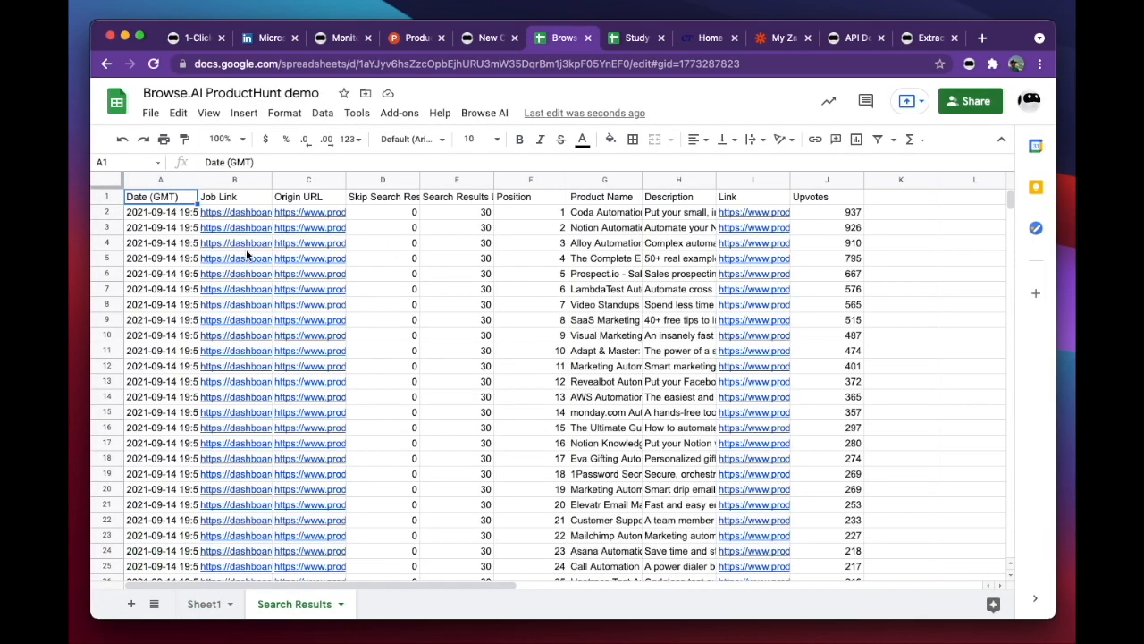
# Step: Review the synced rows in the Search Results sheet, and examine Coda Automation's product page on Product Hunt
pyautogui.scroll(-3, 451, 335)
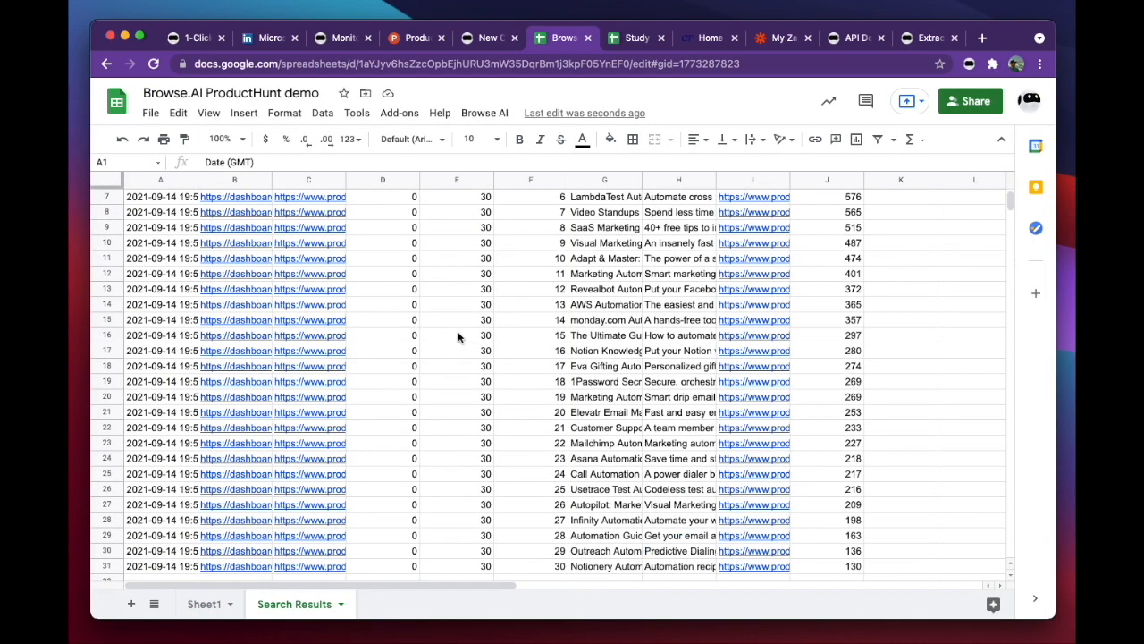
pyautogui.scroll(3, 449, 339)
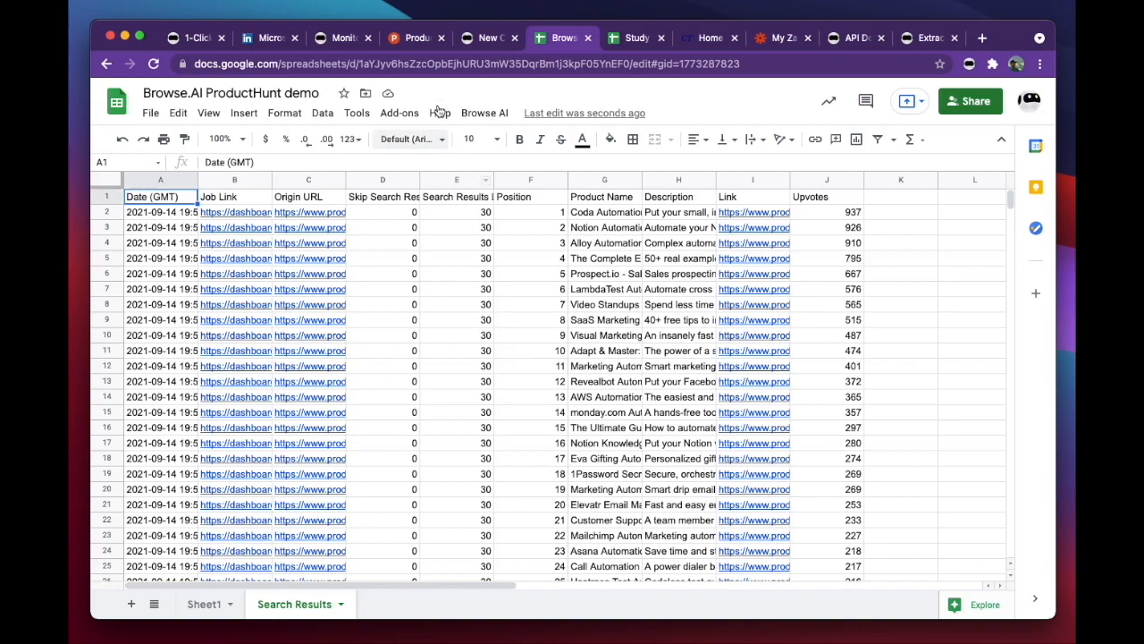
pyautogui.click(400, 37)
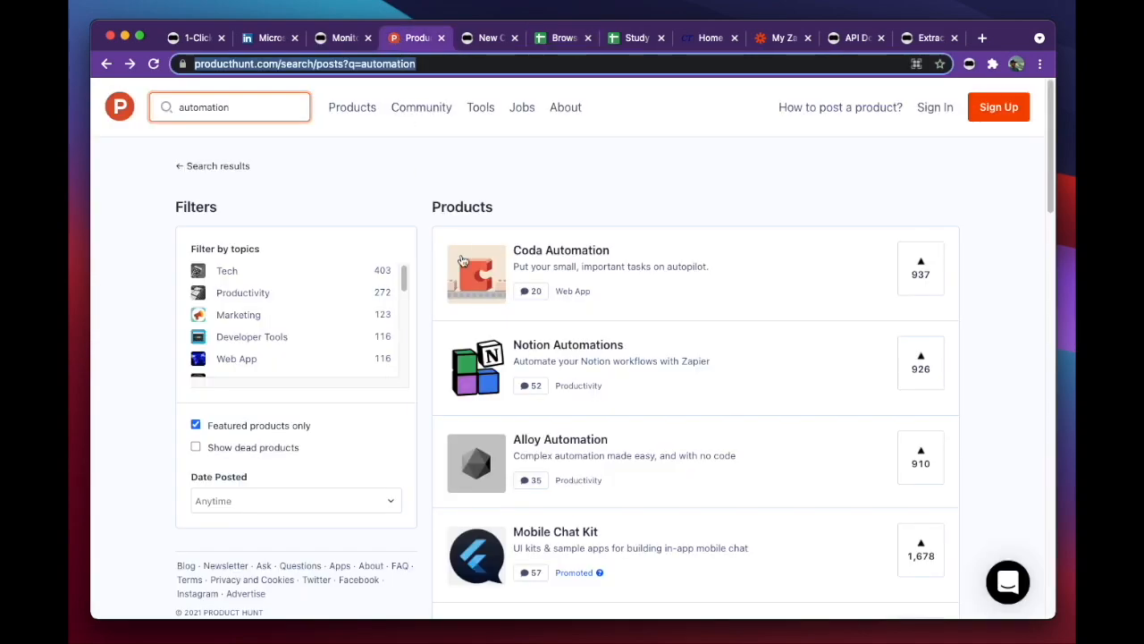
pyautogui.click(652, 274)
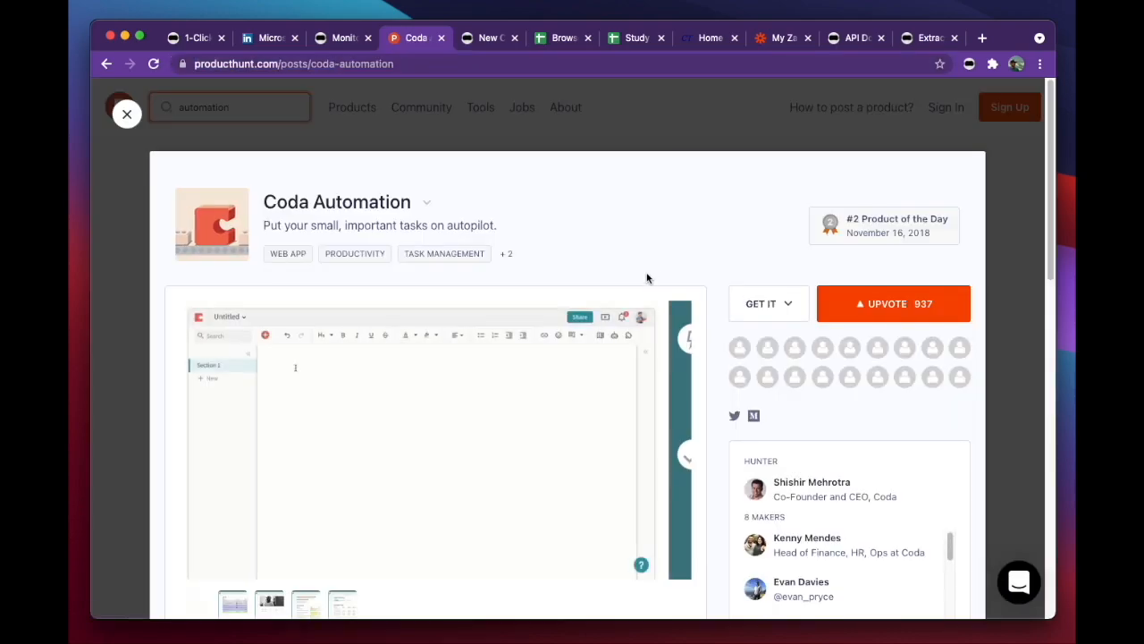
pyautogui.scroll(-2, 715, 301)
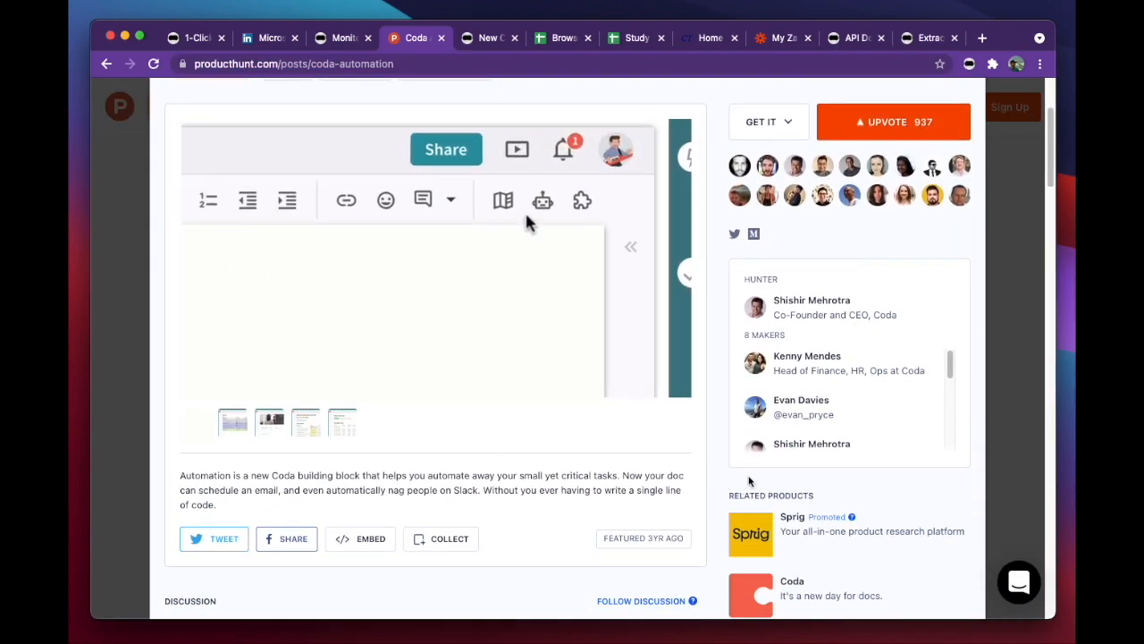
pyautogui.scroll(-1, 711, 421)
pyautogui.click(726, 459)
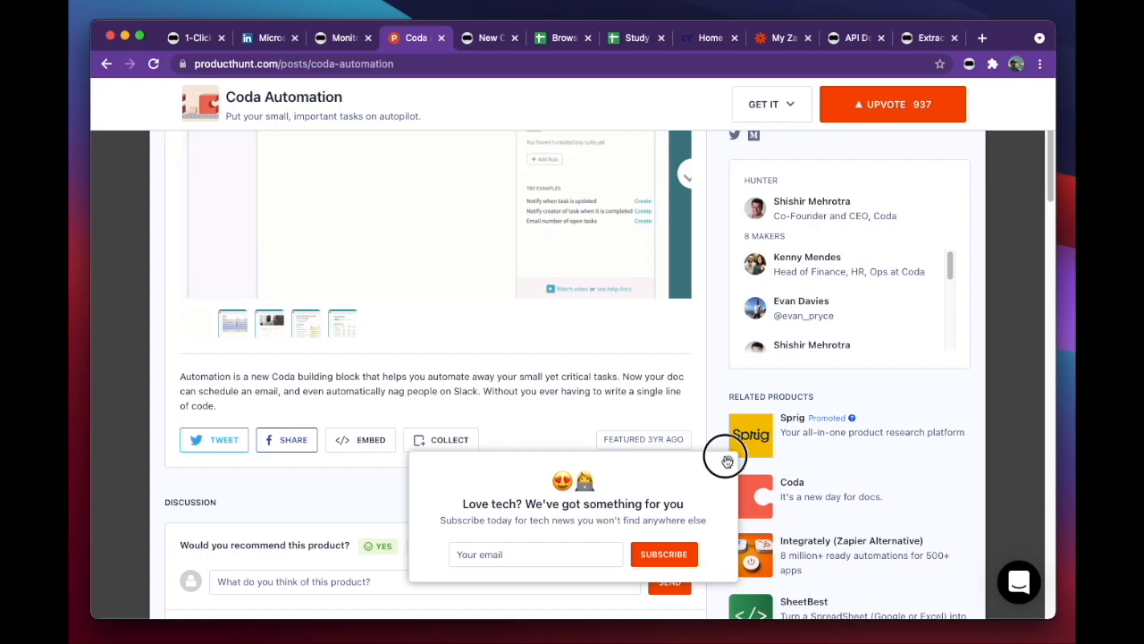
pyautogui.scroll(3, 721, 456)
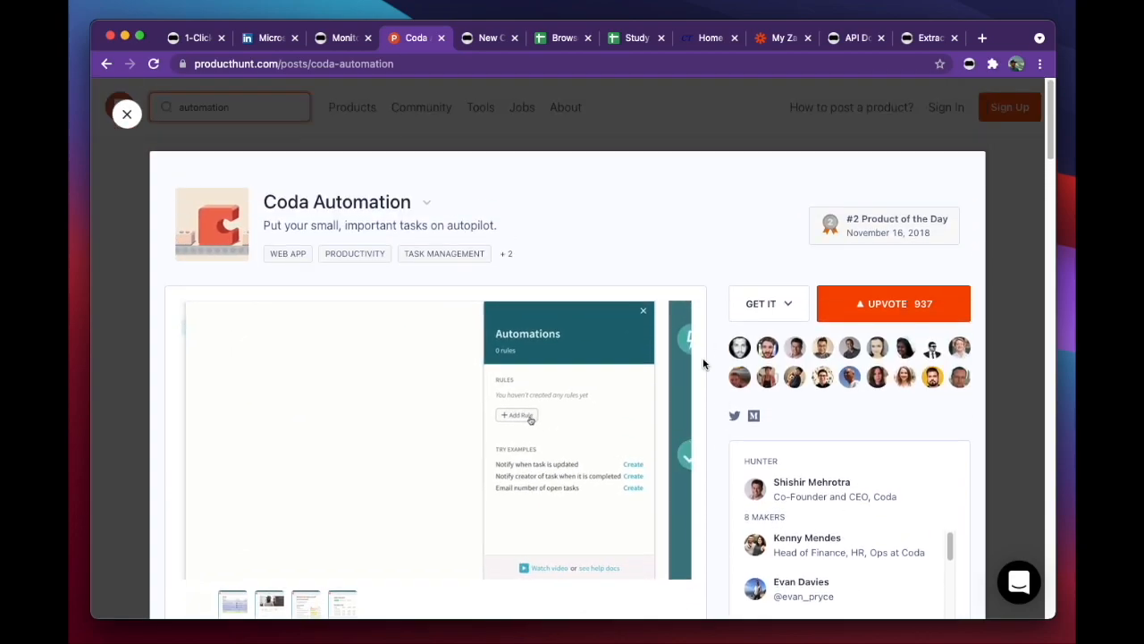
pyautogui.scroll(-3, 710, 455)
pyautogui.scroll(-2, 701, 454)
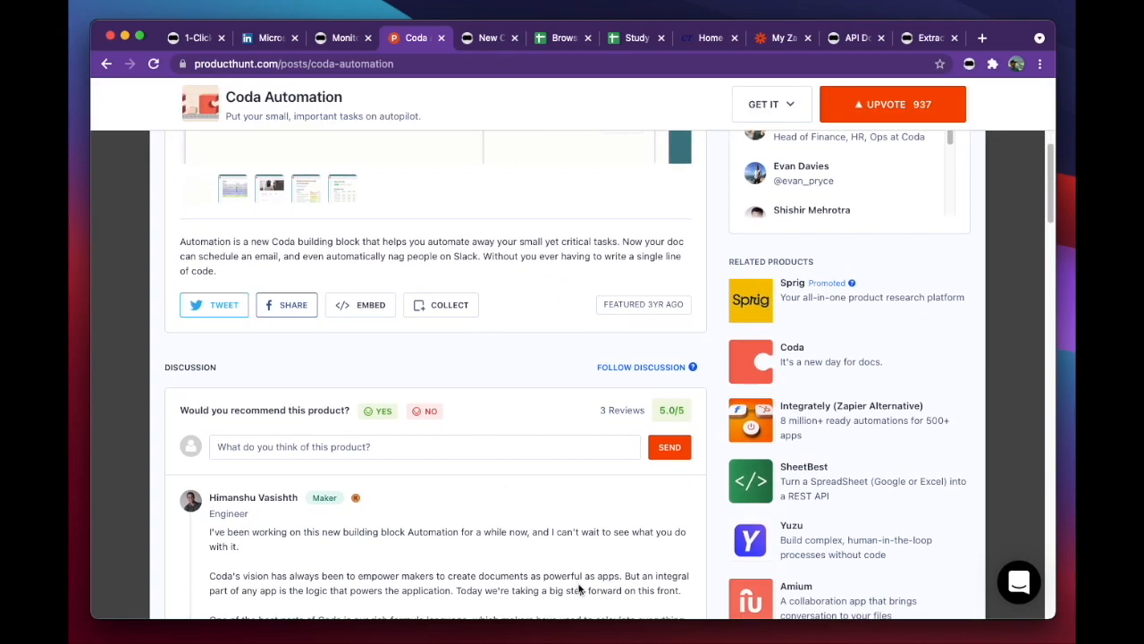
pyautogui.scroll(5, 633, 512)
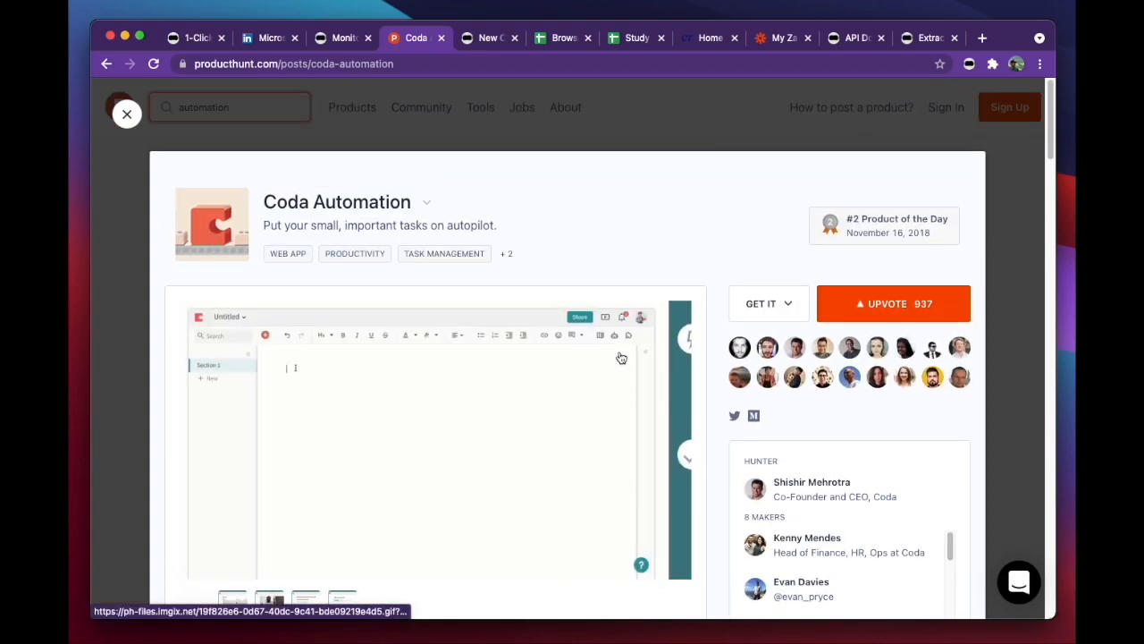
# Step: Select the product links in cells I2:I25 of the Browse.AI ProductHunt demo spreadsheet
pyautogui.click(557, 40)
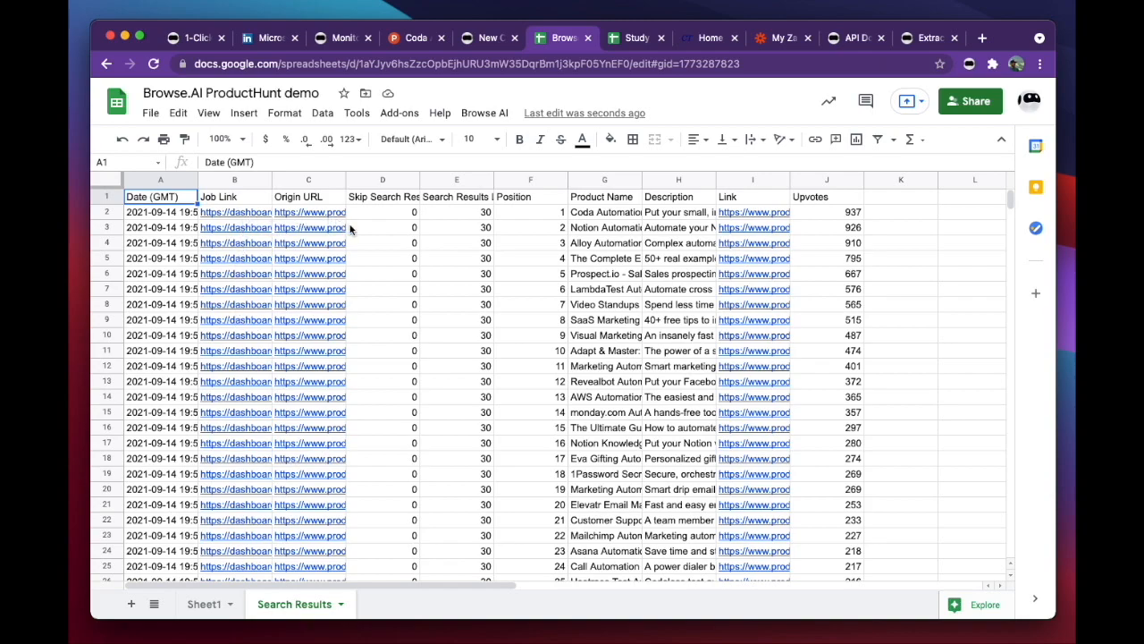
pyautogui.moveTo(754, 214); pyautogui.dragTo(756, 565)
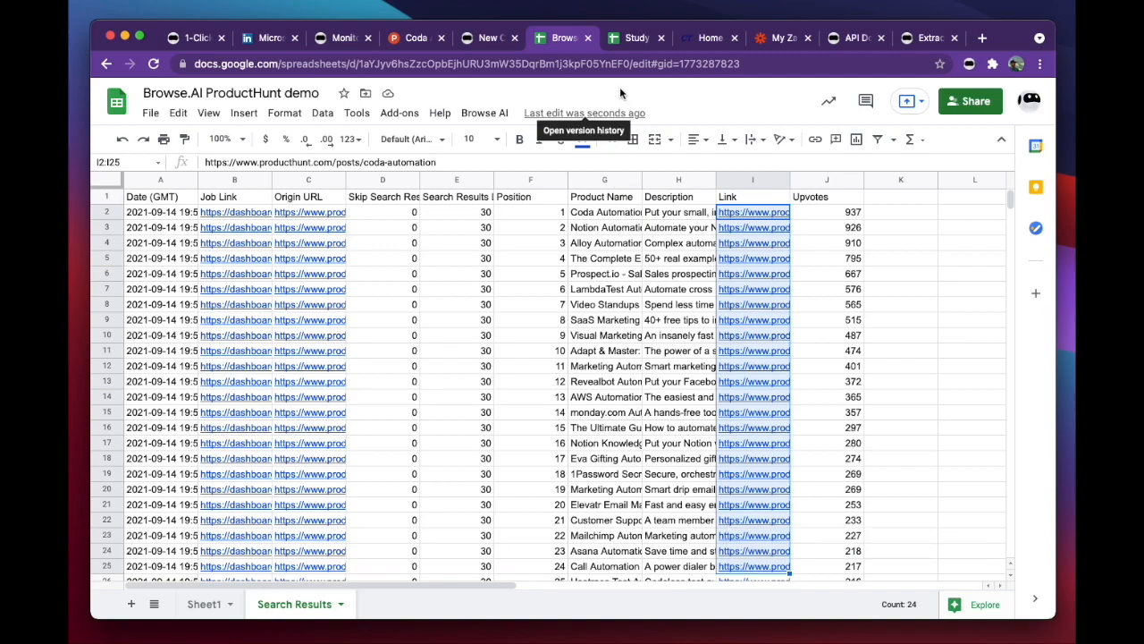
# Step: View the Study Scraping spreadsheet and its source site, the ClinicalTrials.gov study search page
pyautogui.click(622, 39)
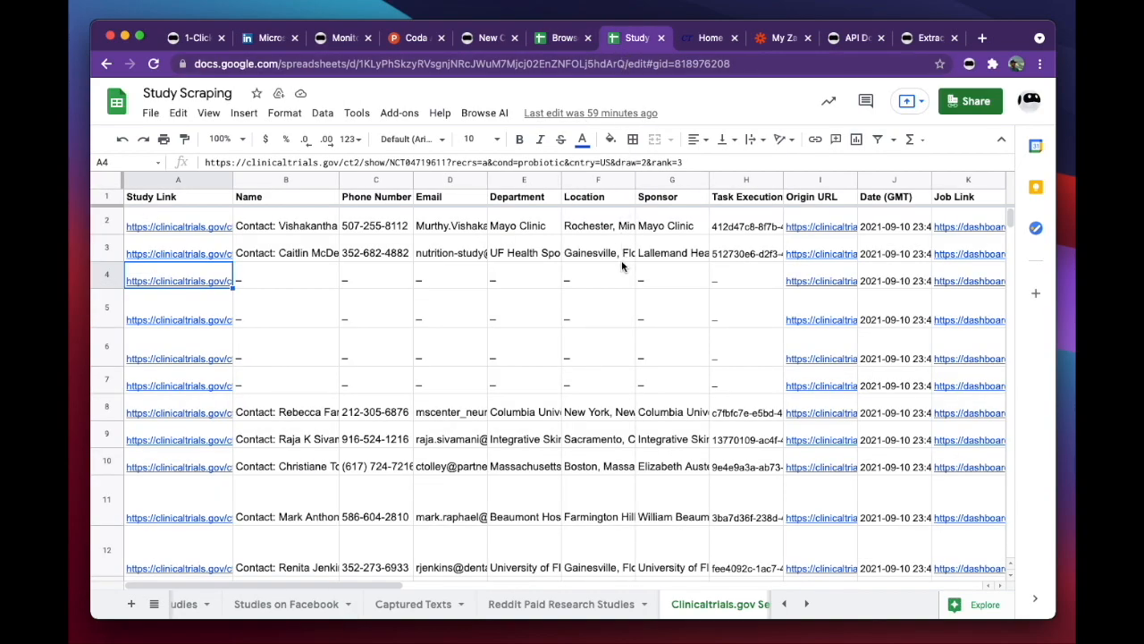
pyautogui.click(700, 41)
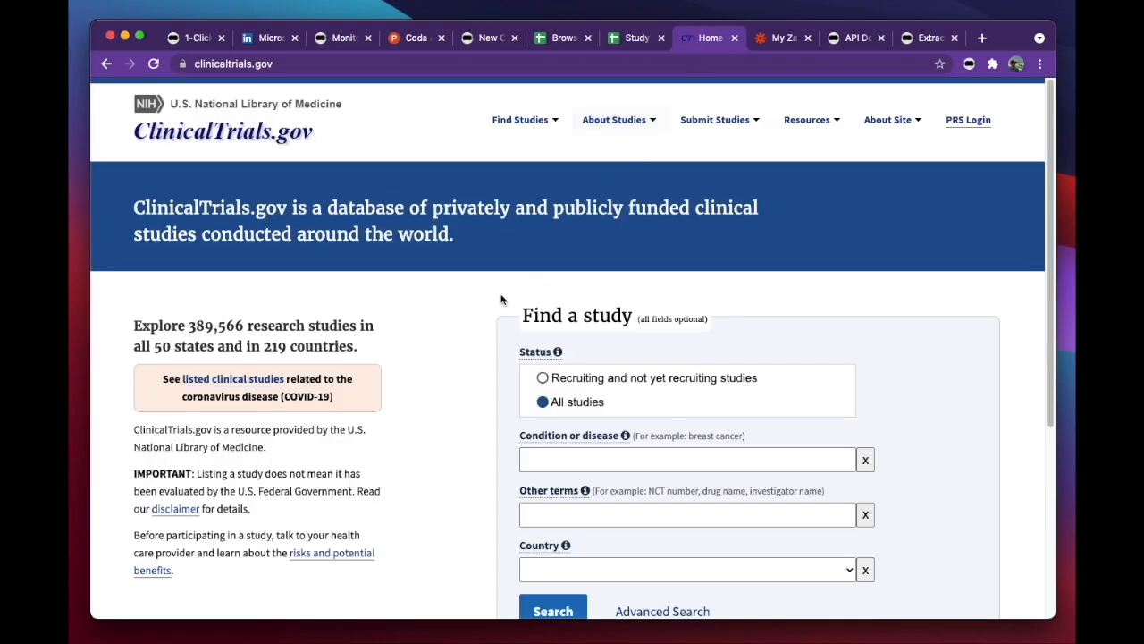
pyautogui.scroll(-2, 468, 332)
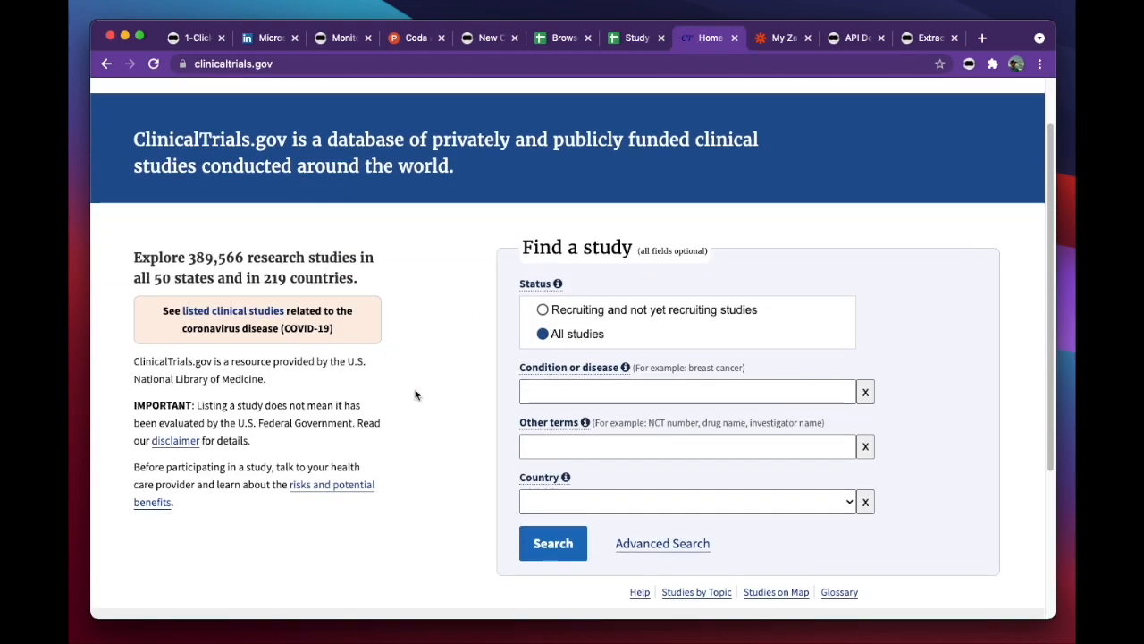
pyautogui.scroll(2, 475, 360)
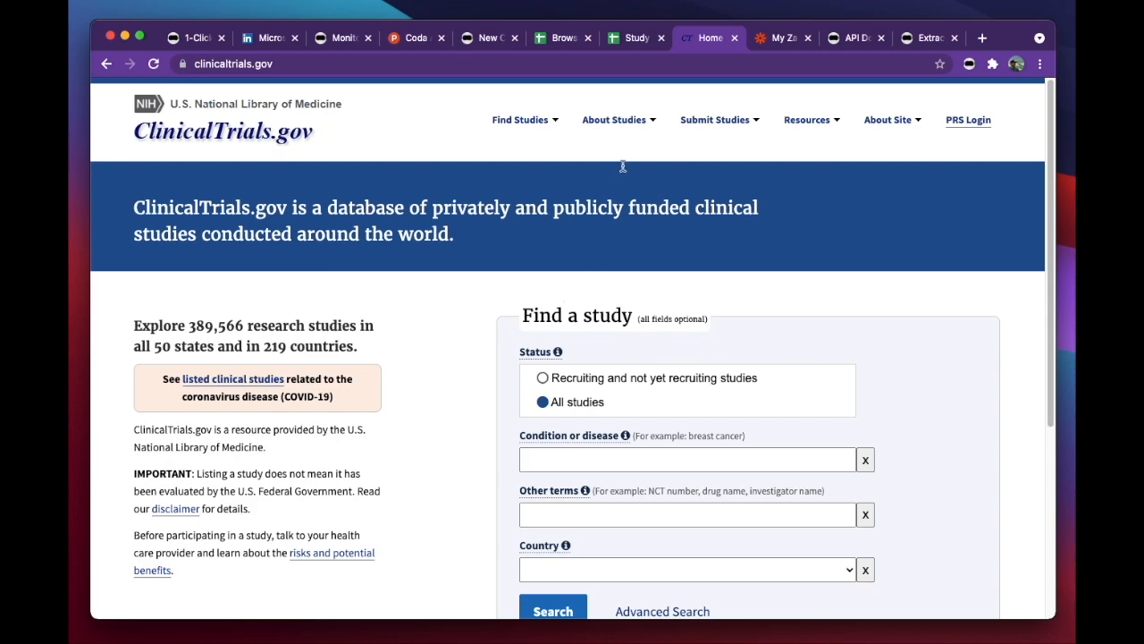
# Step: Run the Browse AI task "Extract contact info from ClinicalTrials.gov" on the study links in A4:A7 of the Study Scraping spreadsheet
pyautogui.click(633, 39)
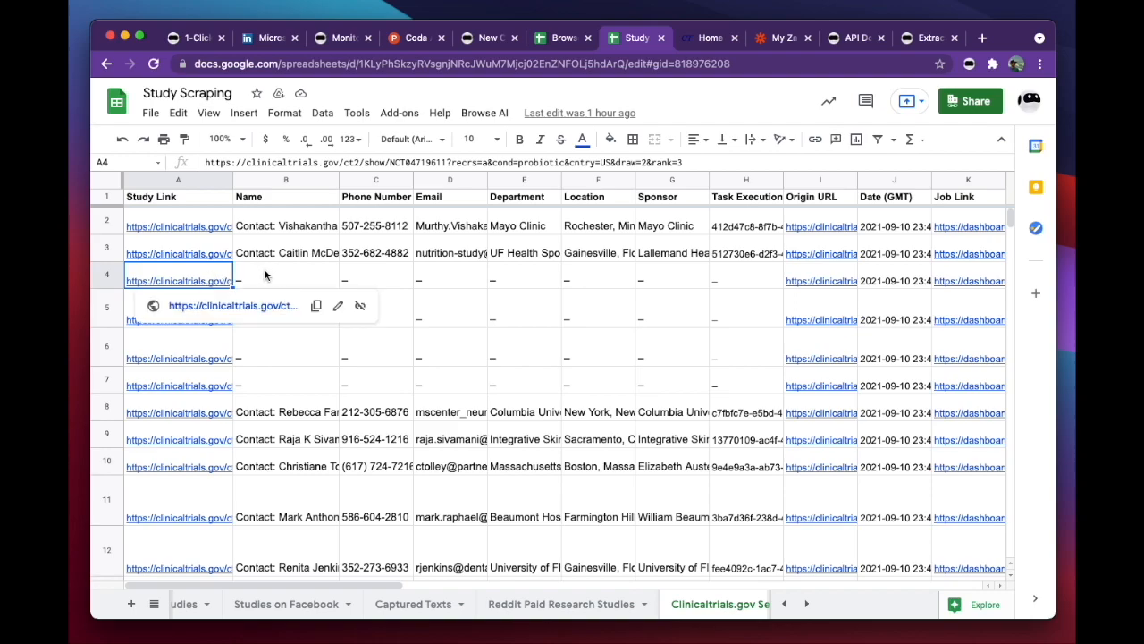
pyautogui.moveTo(174, 280); pyautogui.dragTo(164, 378)
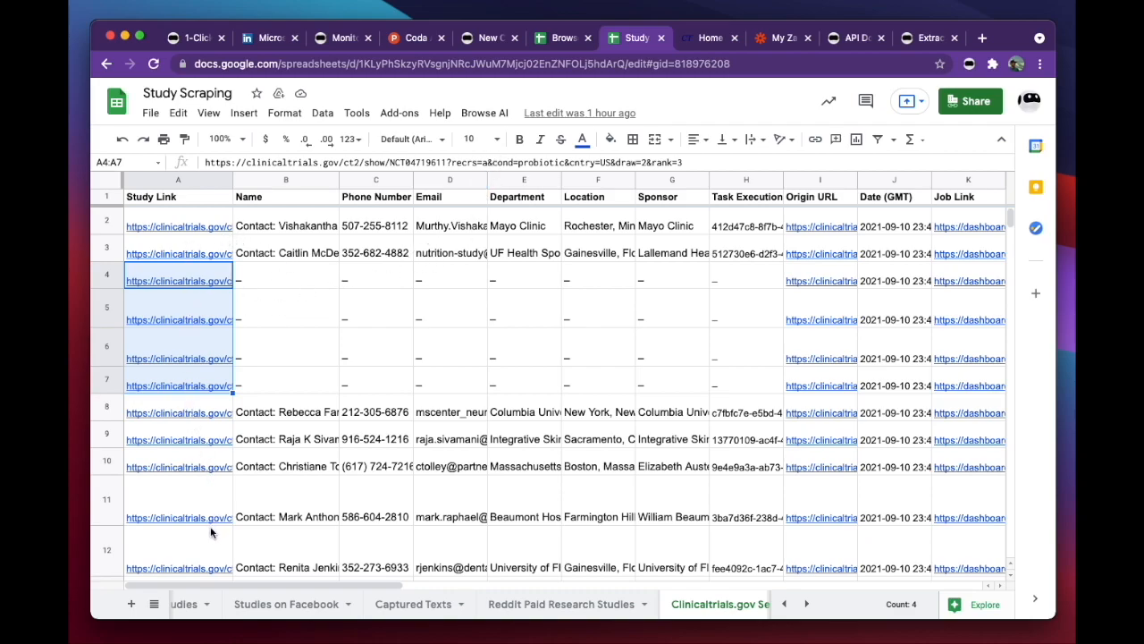
pyautogui.click(700, 43)
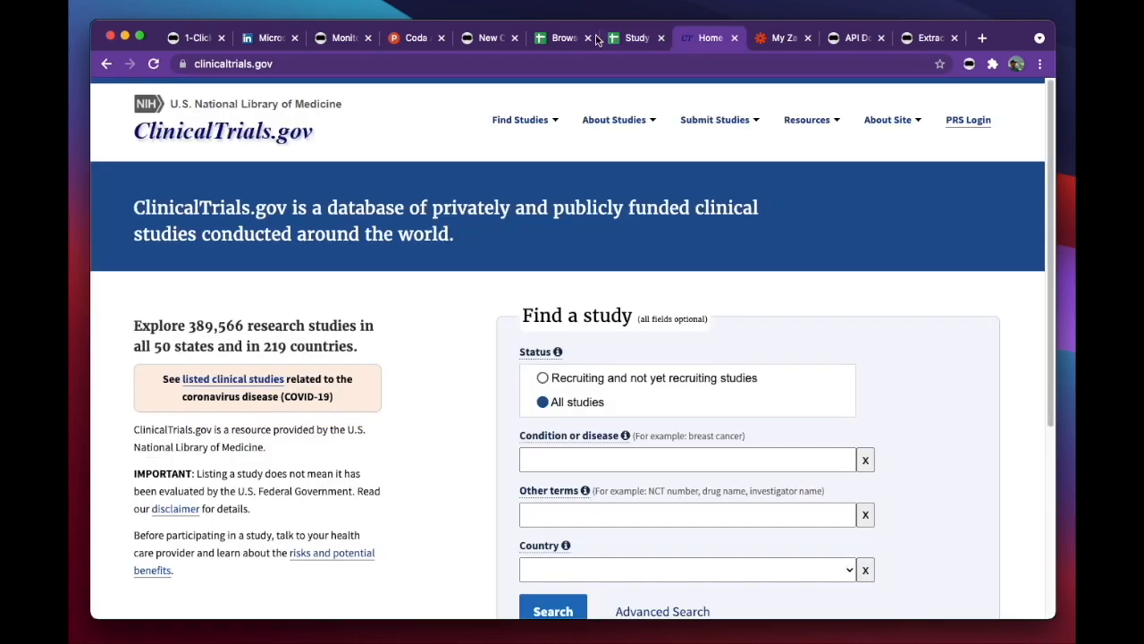
pyautogui.click(631, 39)
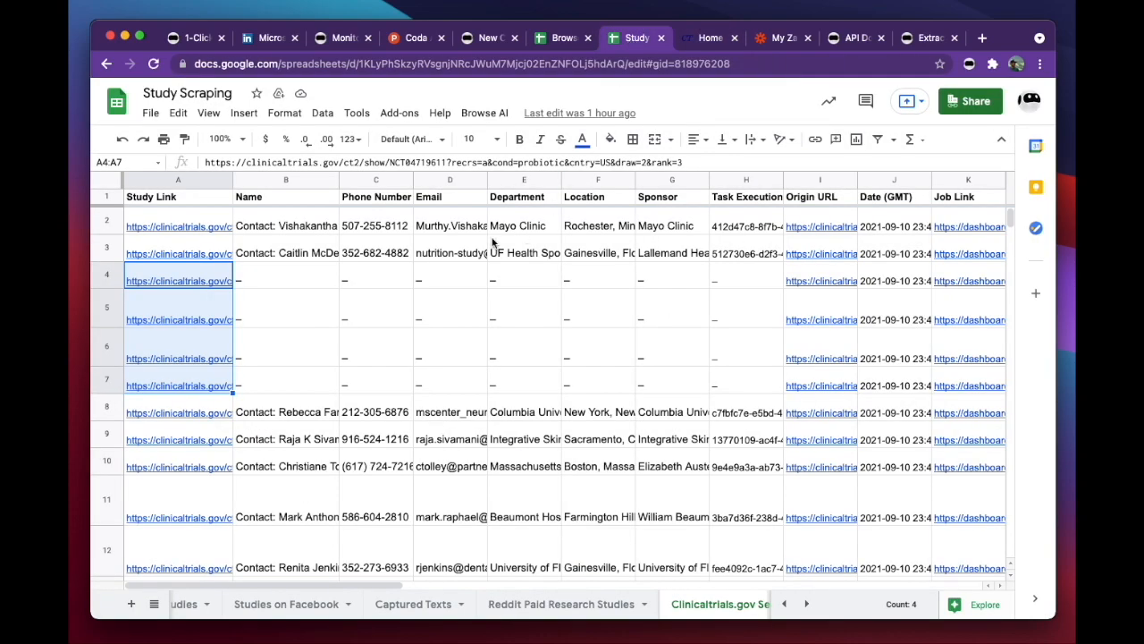
pyautogui.click(484, 113)
pyautogui.moveTo(570, 175)
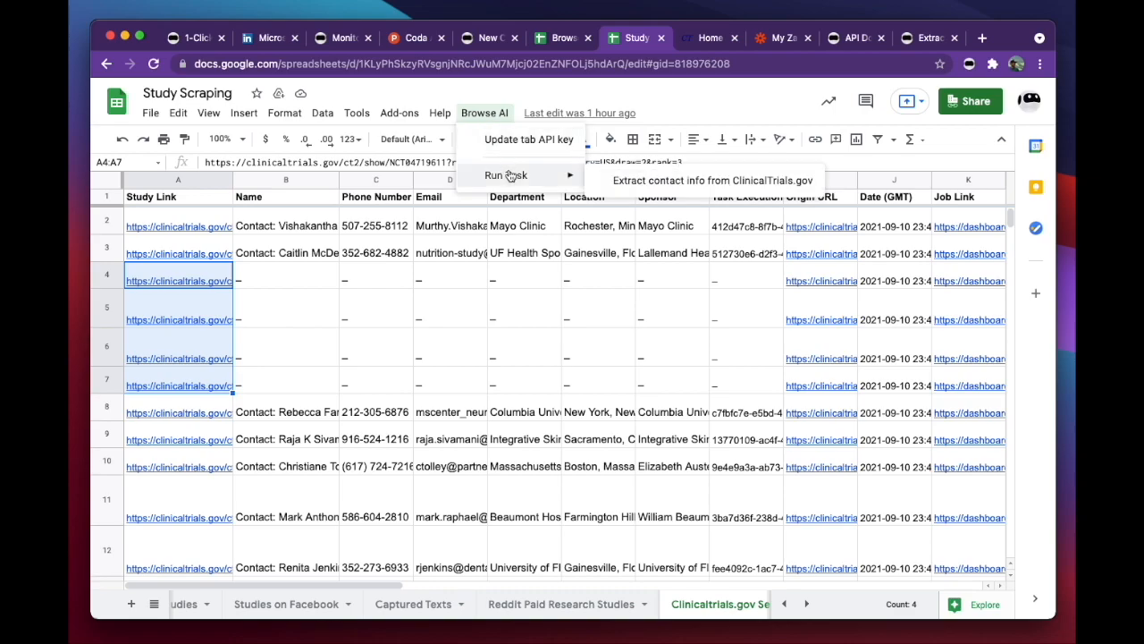
pyautogui.click(654, 181)
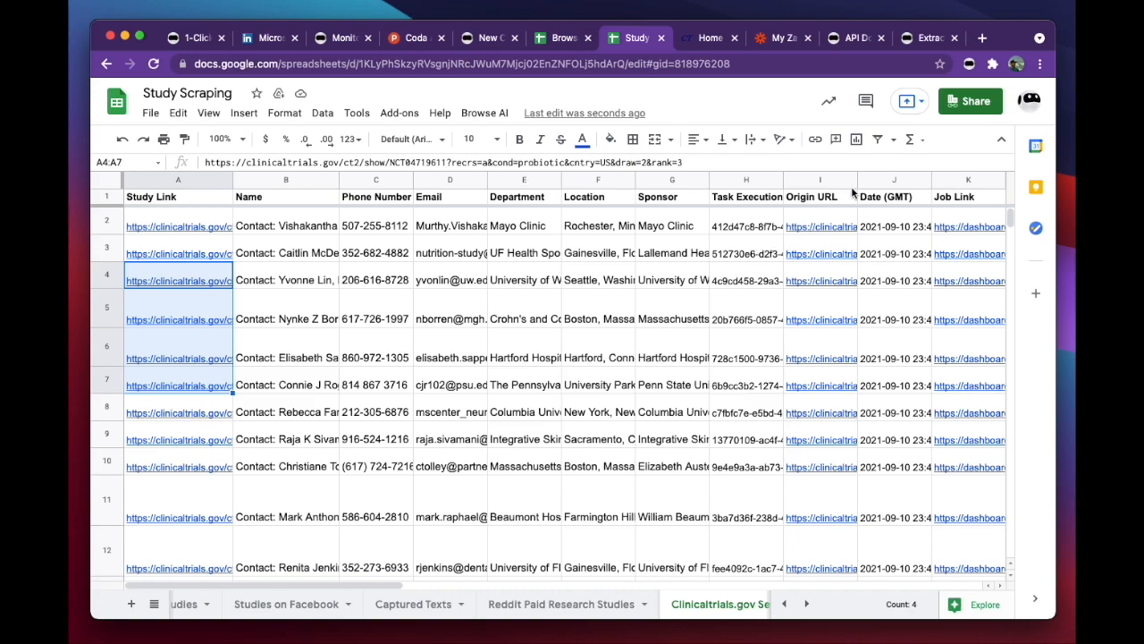
# Step: Examine the Product Hunt task's Google Sheet, webhook and API integration options in Browse AI, including the available webhook trigger events
pyautogui.click(916, 42)
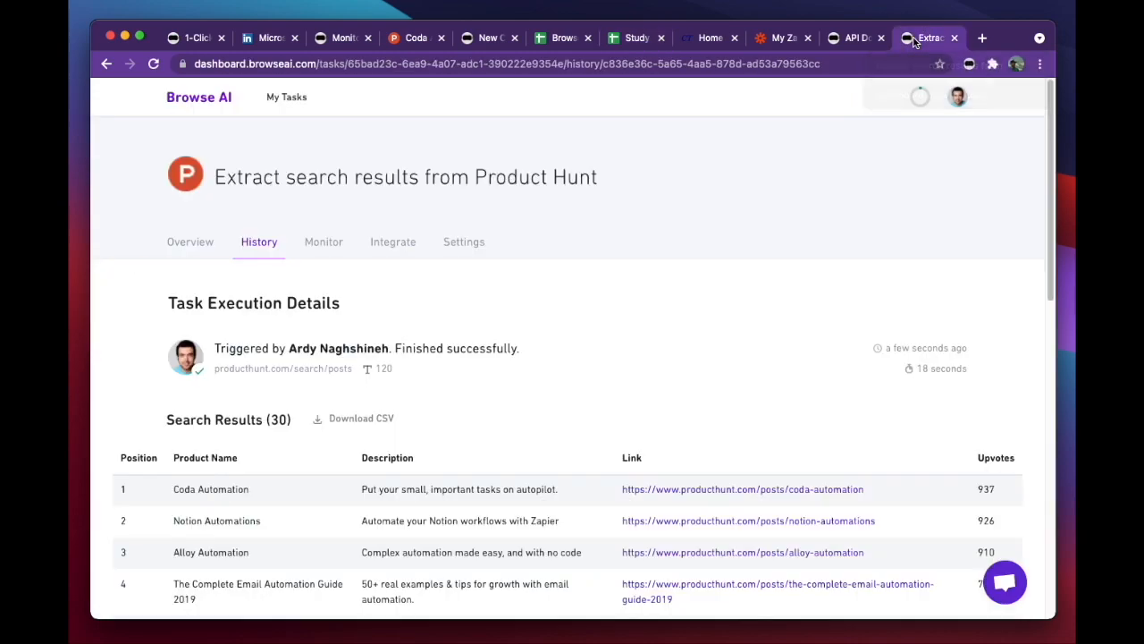
pyautogui.click(393, 242)
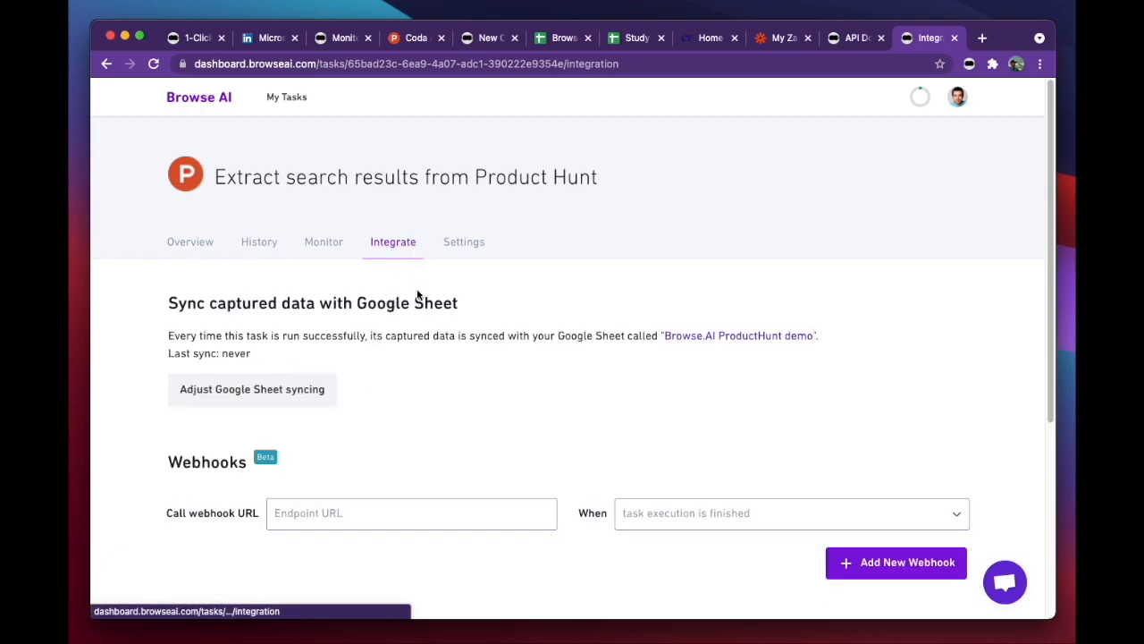
pyautogui.scroll(-5, 473, 319)
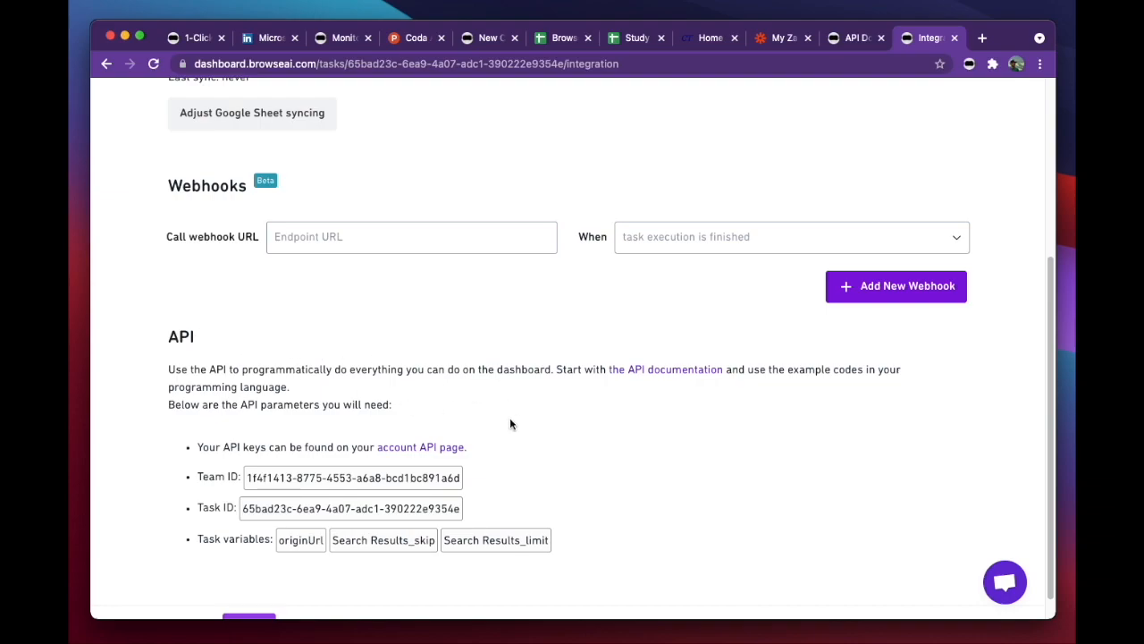
pyautogui.scroll(3, 513, 442)
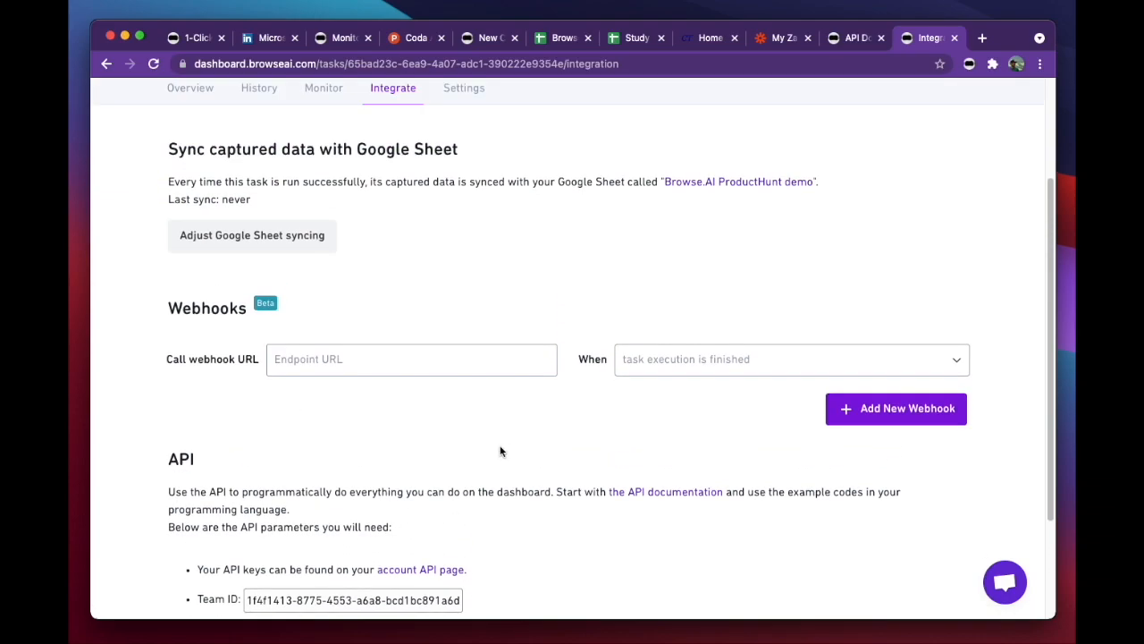
pyautogui.scroll(3, 355, 467)
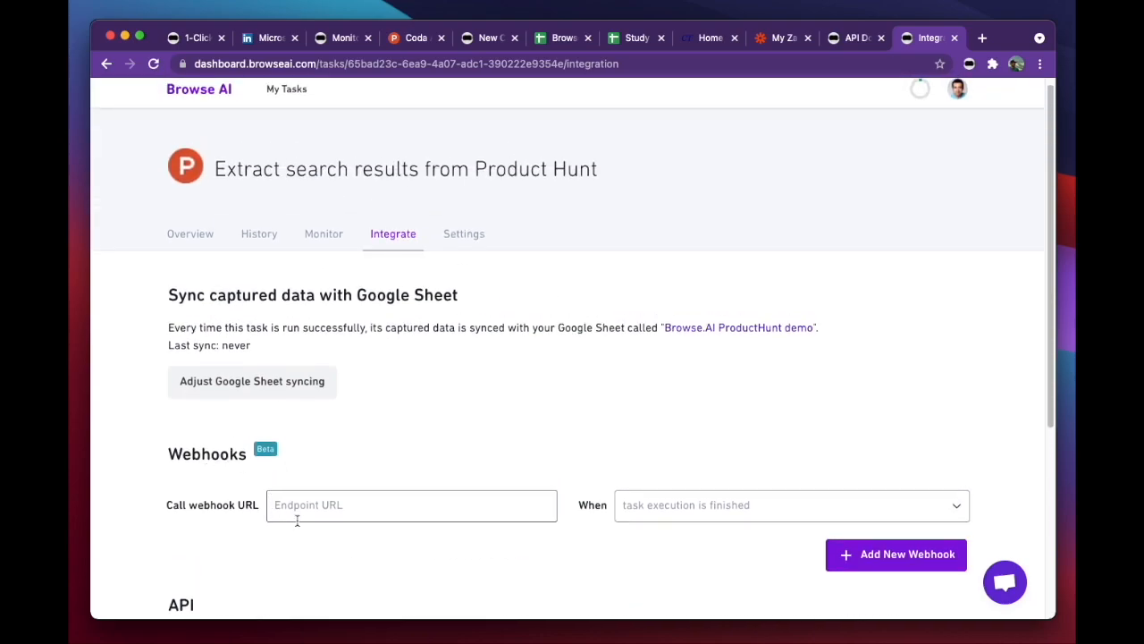
pyautogui.click(645, 506)
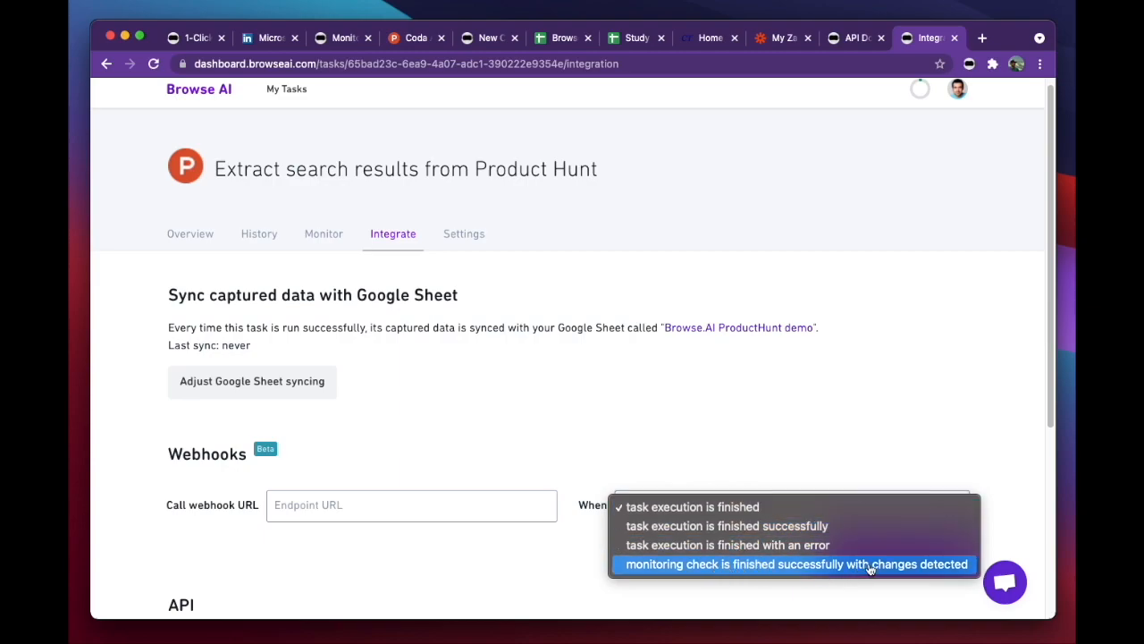
pyautogui.click(643, 407)
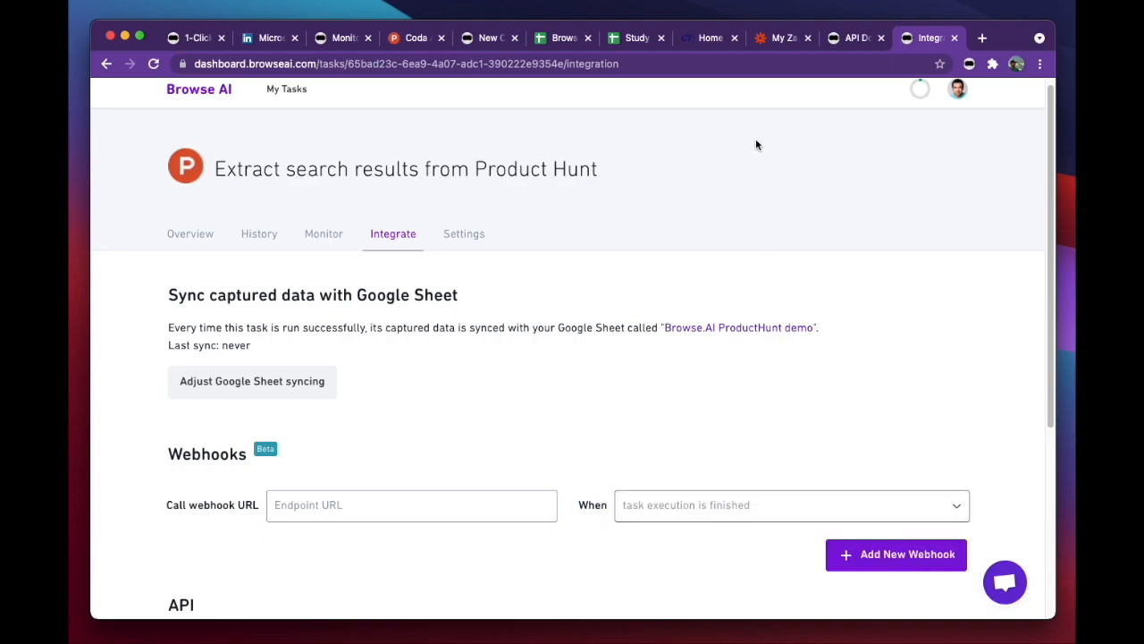
# Step: View the list of Zaps in Zapier and switch to Browse AI's 1-Click Automations page
pyautogui.click(779, 40)
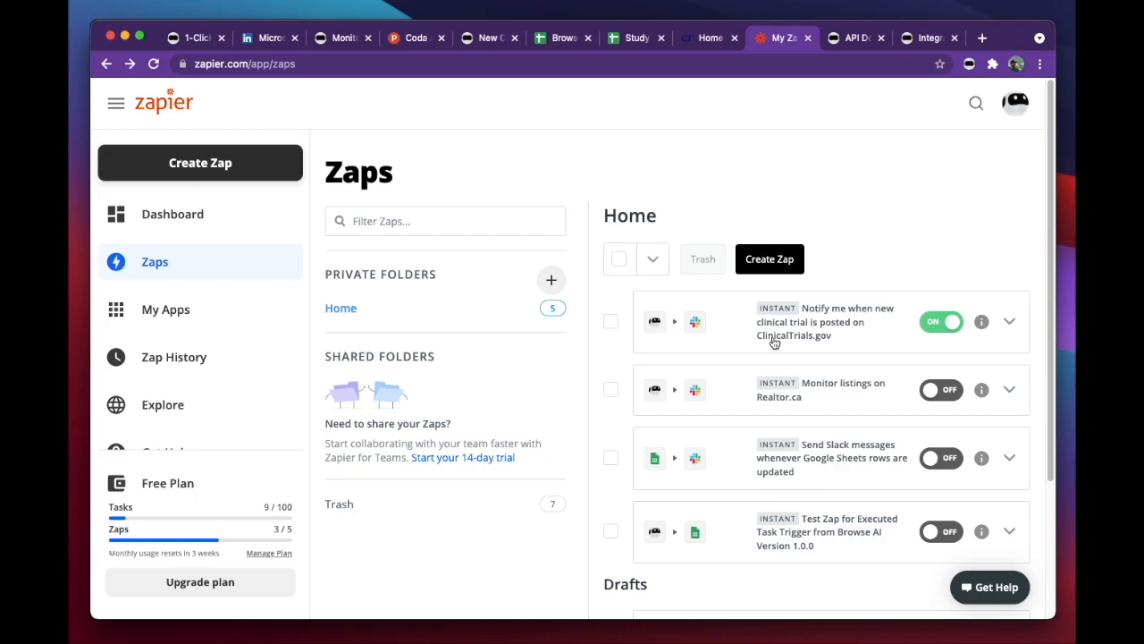
pyautogui.press('super+1')
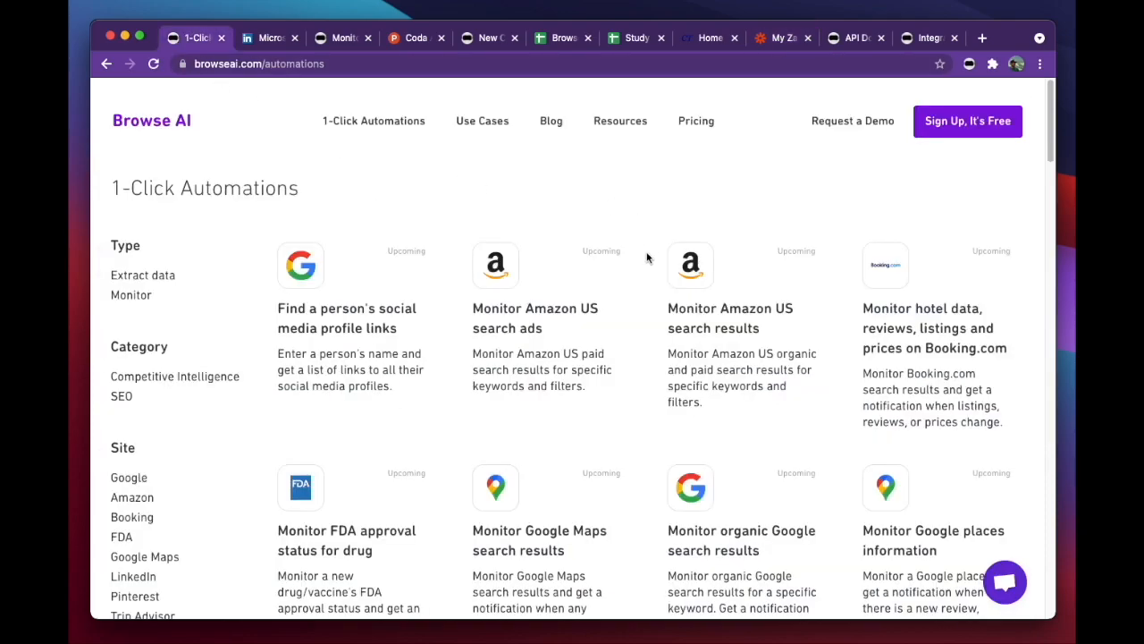